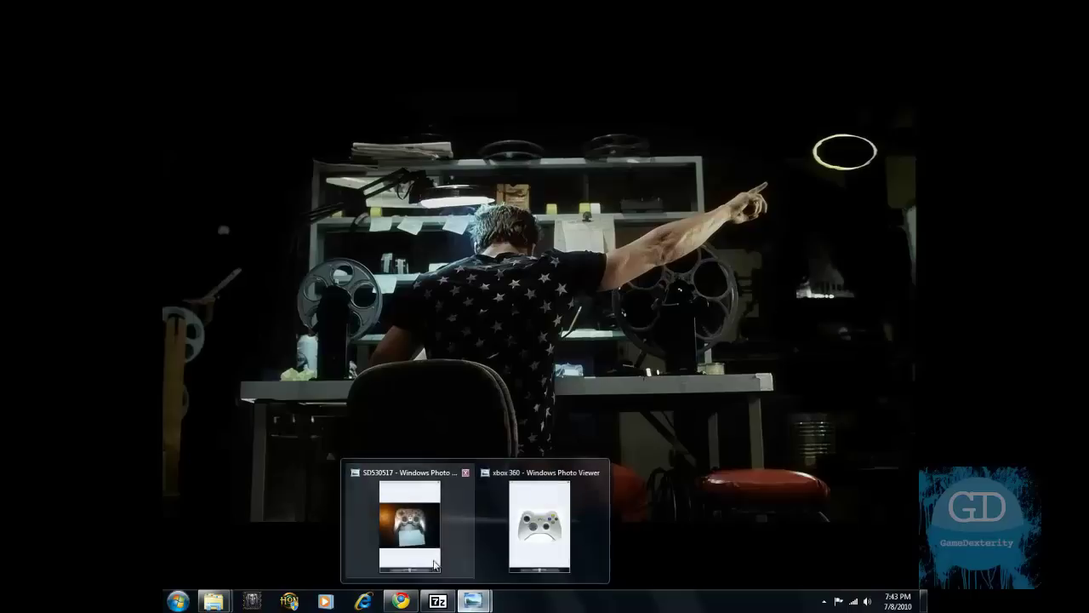
# Step: View the gamepad and Xbox 360 controller photos side by side, then minimize both and restore the browser
pyautogui.click(479, 597)
pyautogui.moveTo(478, 596)
pyautogui.click(536, 518)
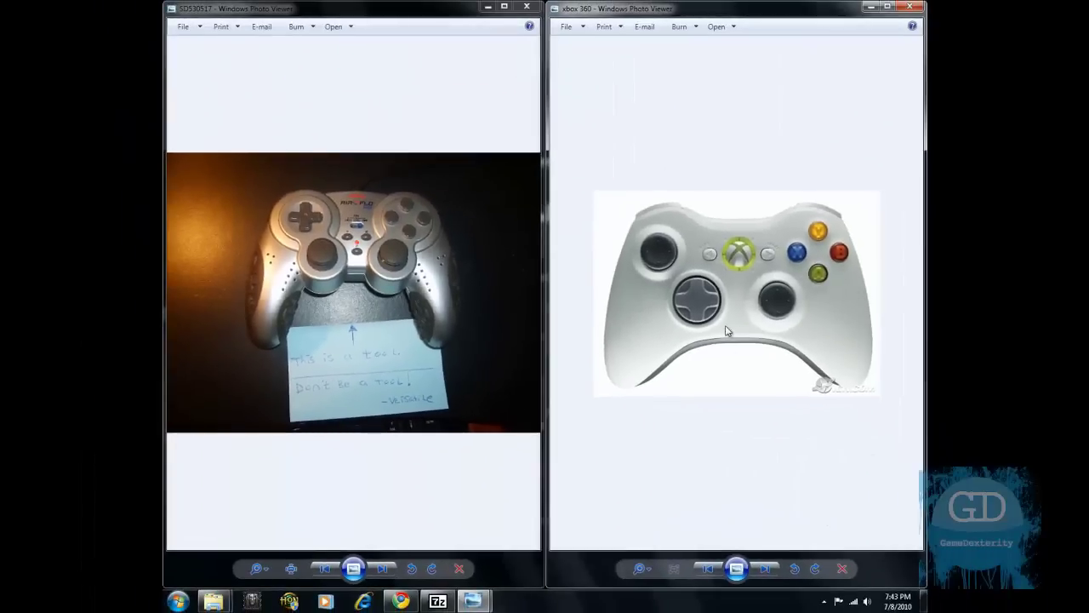
pyautogui.click(869, 8)
pyautogui.click(488, 7)
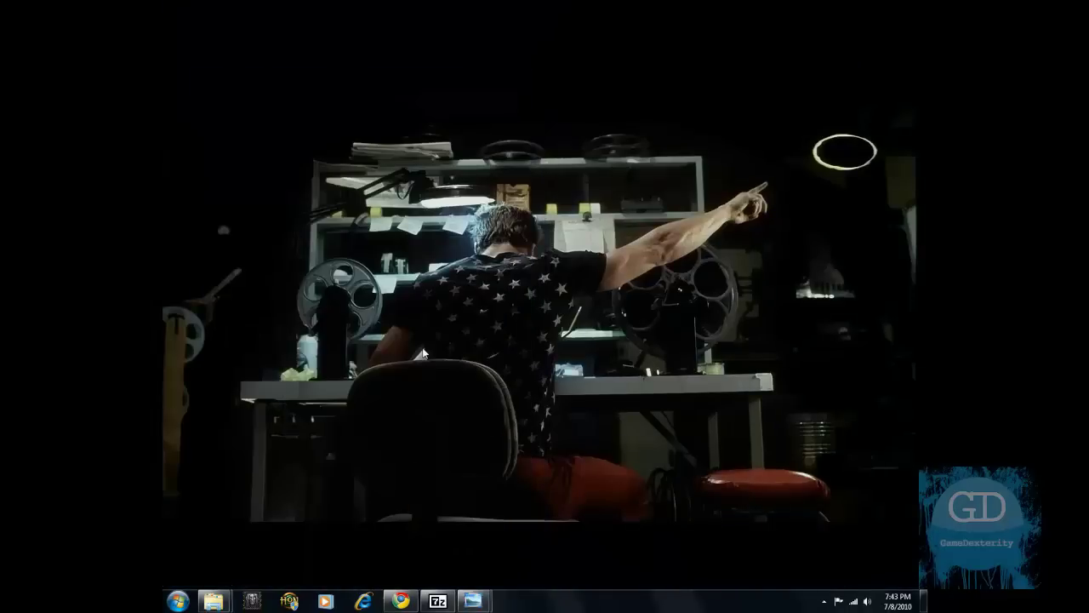
pyautogui.click(400, 601)
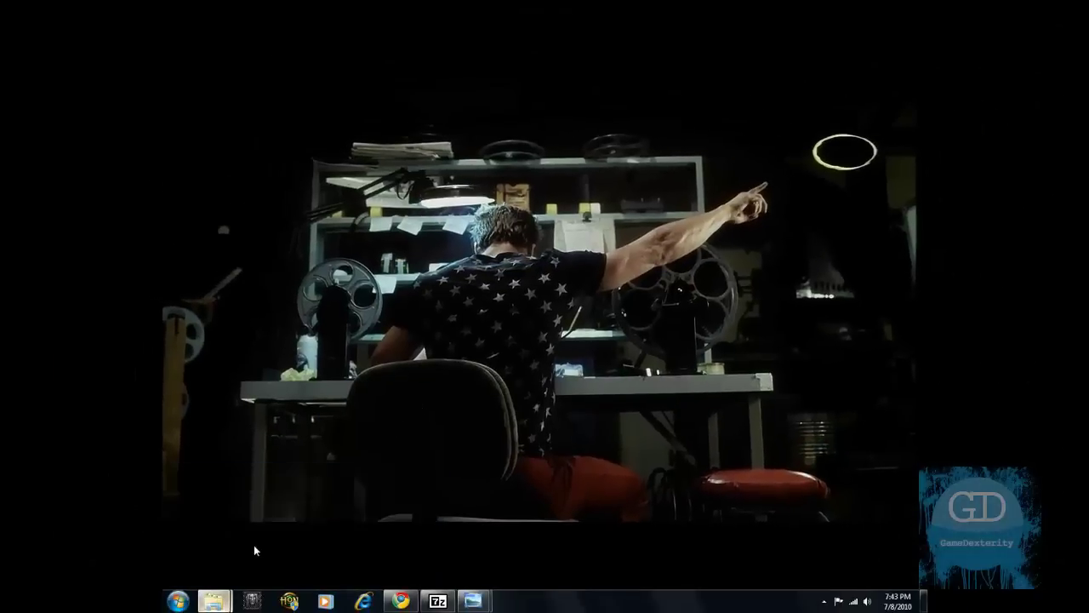
# Step: Place the x360ce vibmod archive window right of the blur game folder and switch between them to compare
pyautogui.click(255, 550)
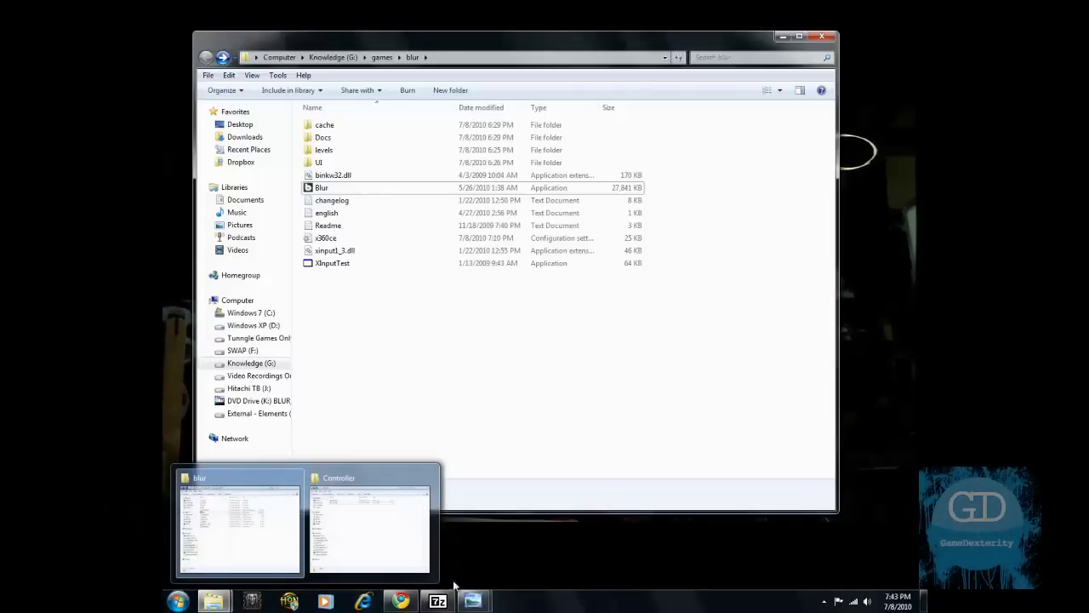
pyautogui.click(439, 600)
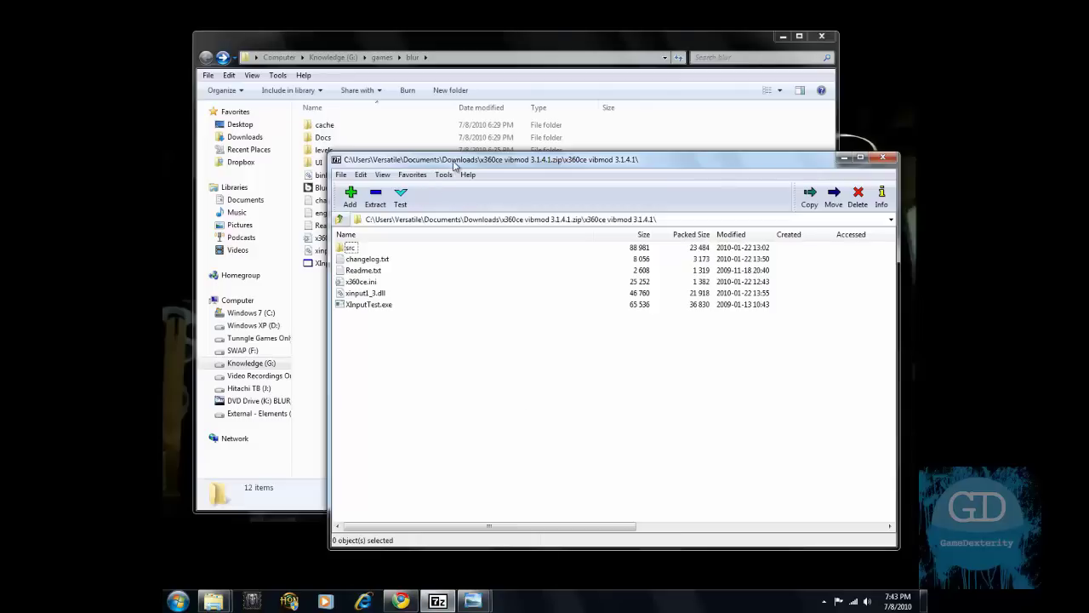
pyautogui.moveTo(455, 164); pyautogui.dragTo(577, 161)
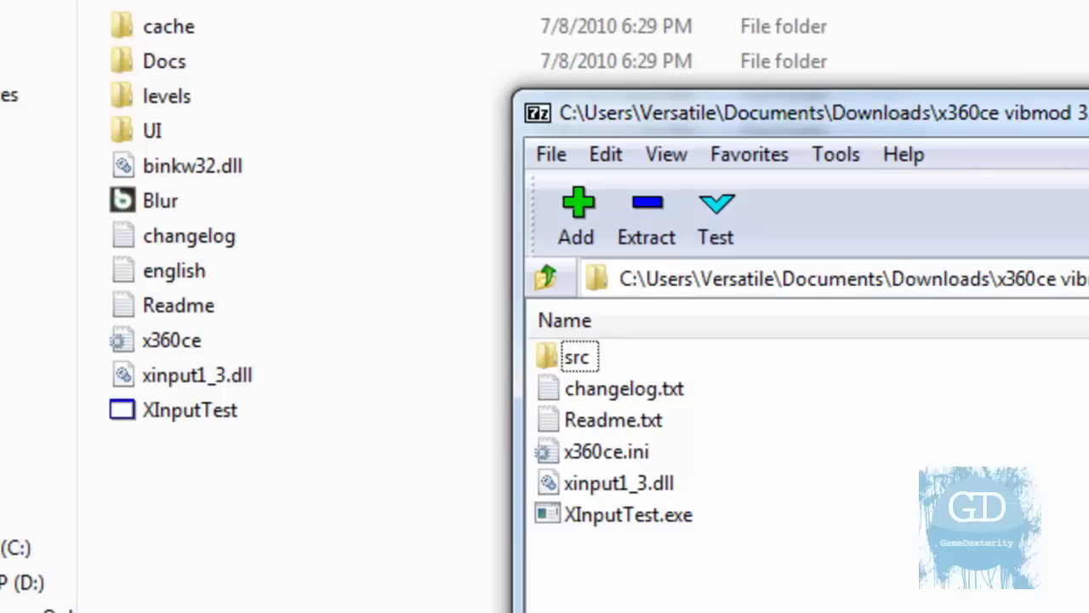
pyautogui.hotkey('alt', 'F4')
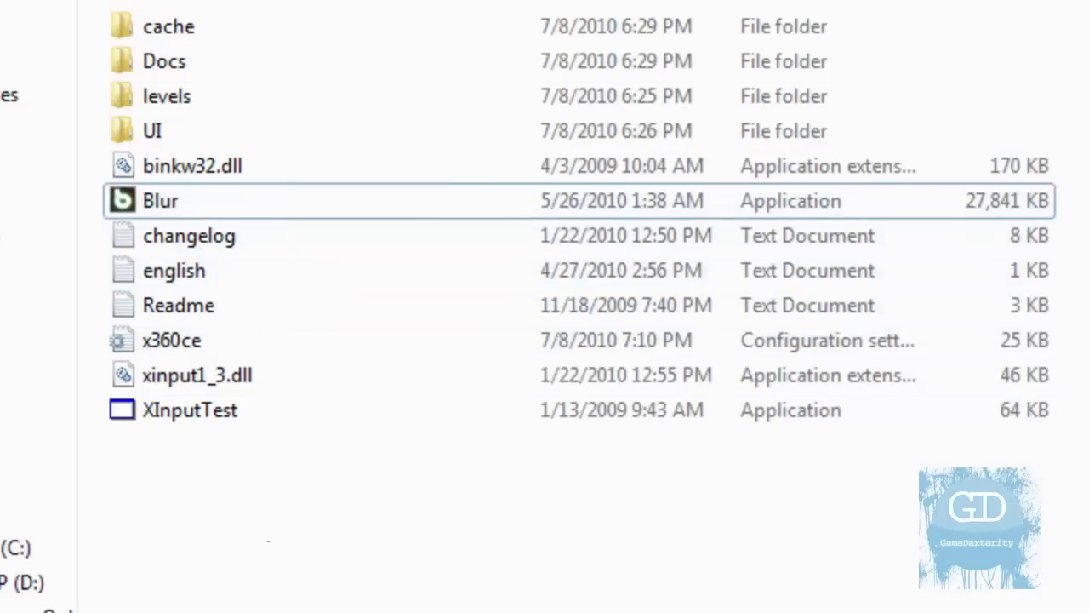
pyautogui.hotkey('alt', 'Tab')
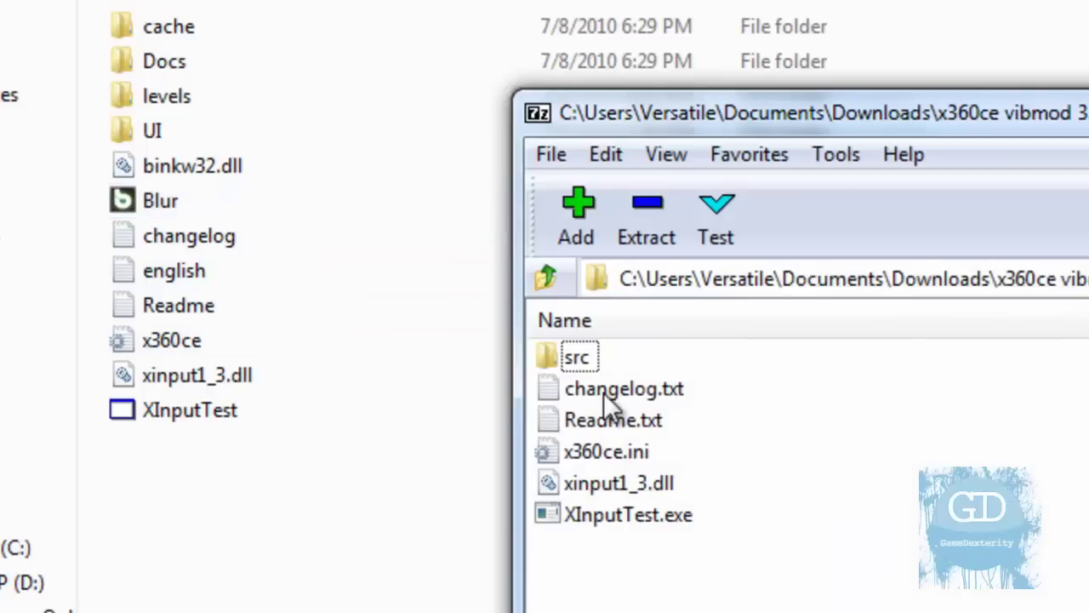
pyautogui.click(260, 563)
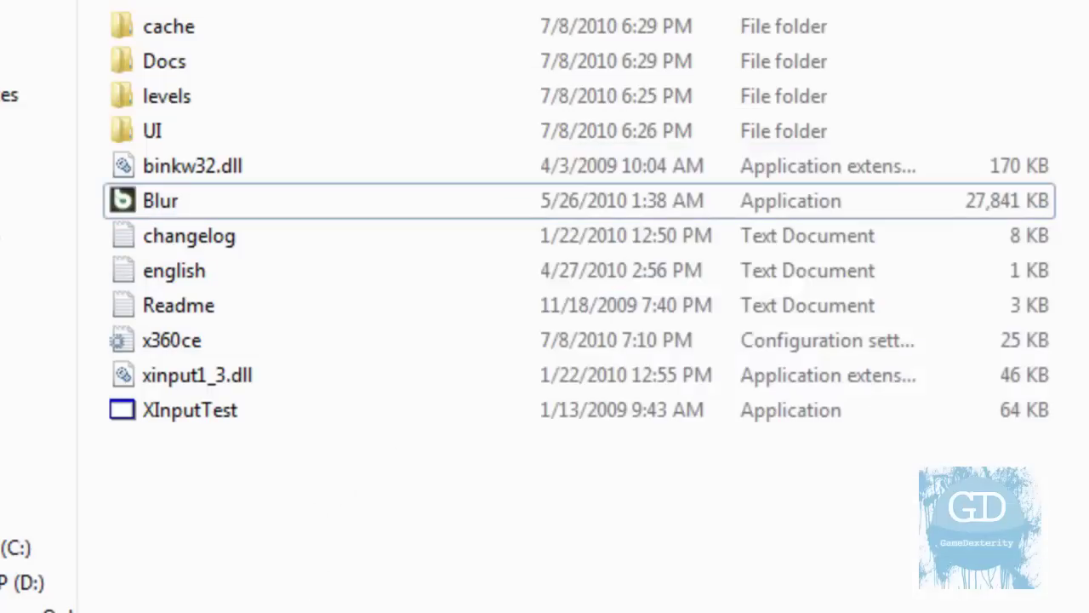
pyautogui.hotkey('alt', 'Tab')
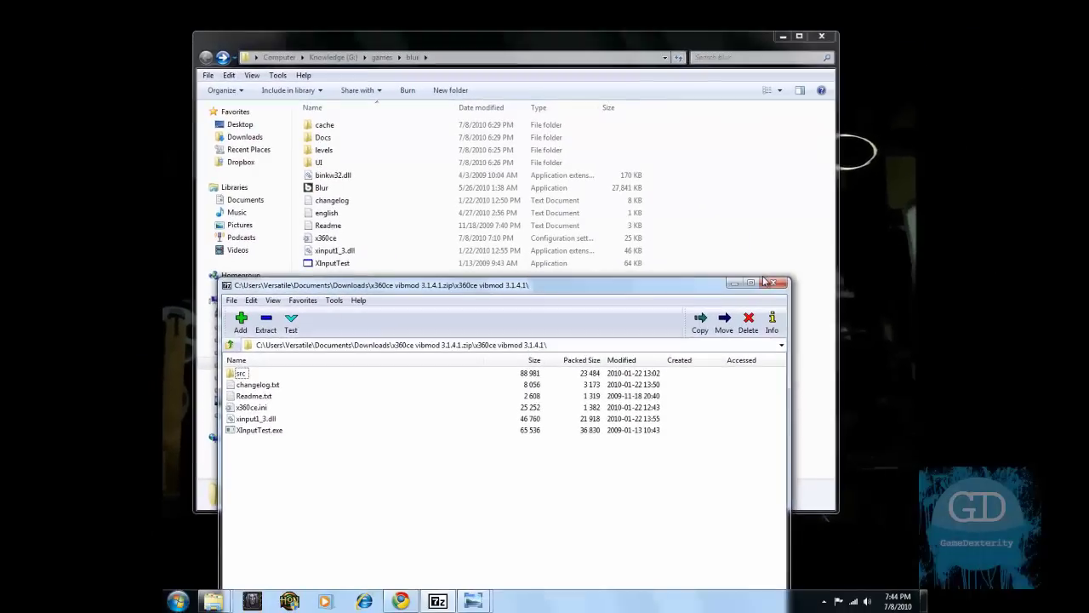
# Step: Close the x360ce archive, read through the Readme in Notepad, then close it
pyautogui.click(768, 284)
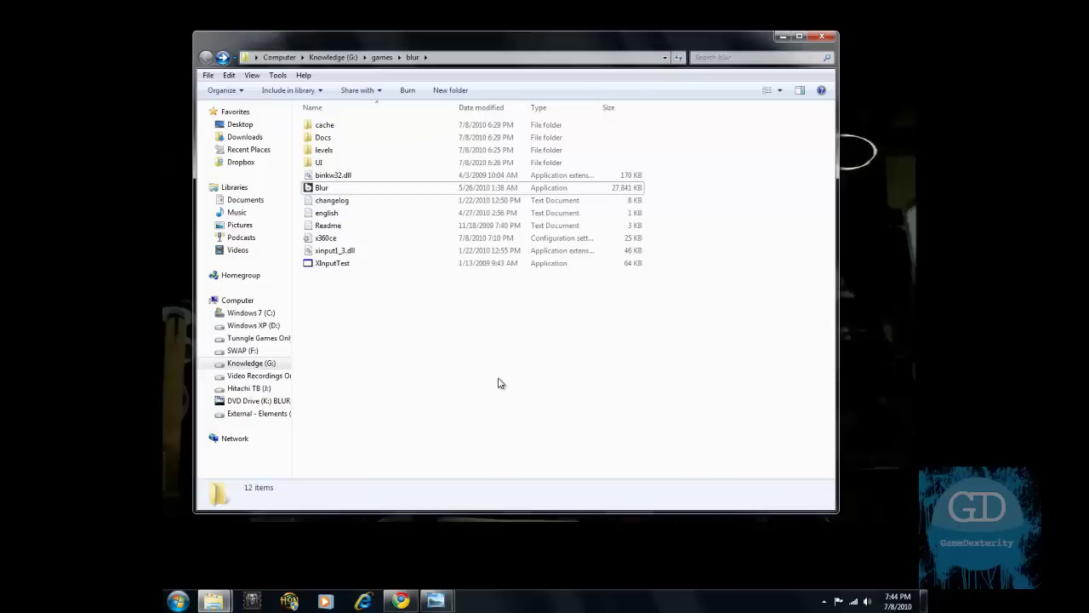
pyautogui.doubleClick(328, 226)
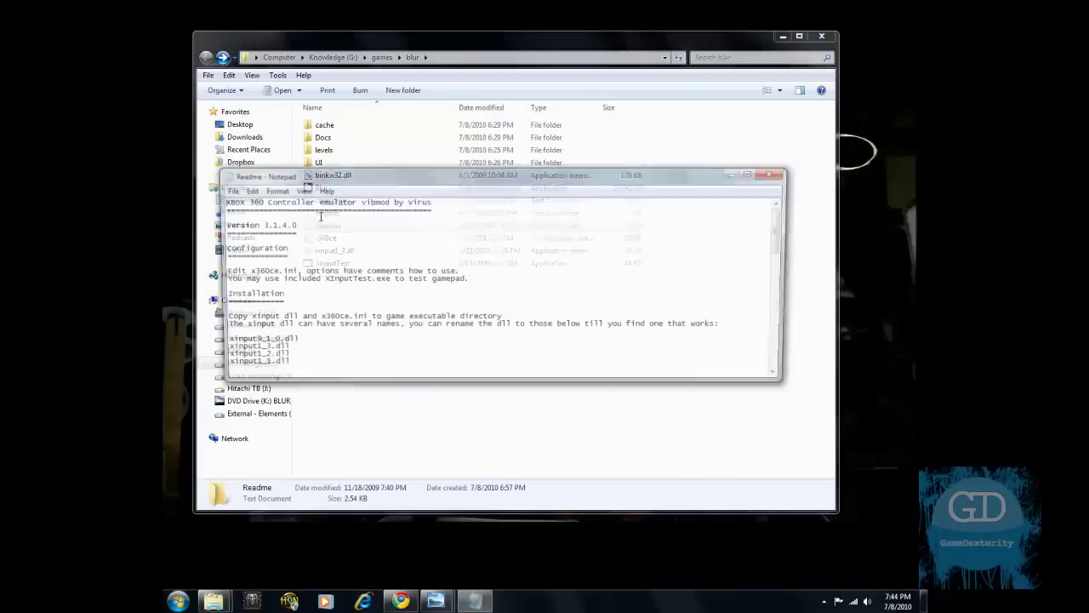
pyautogui.scroll(-12, 341, 226)
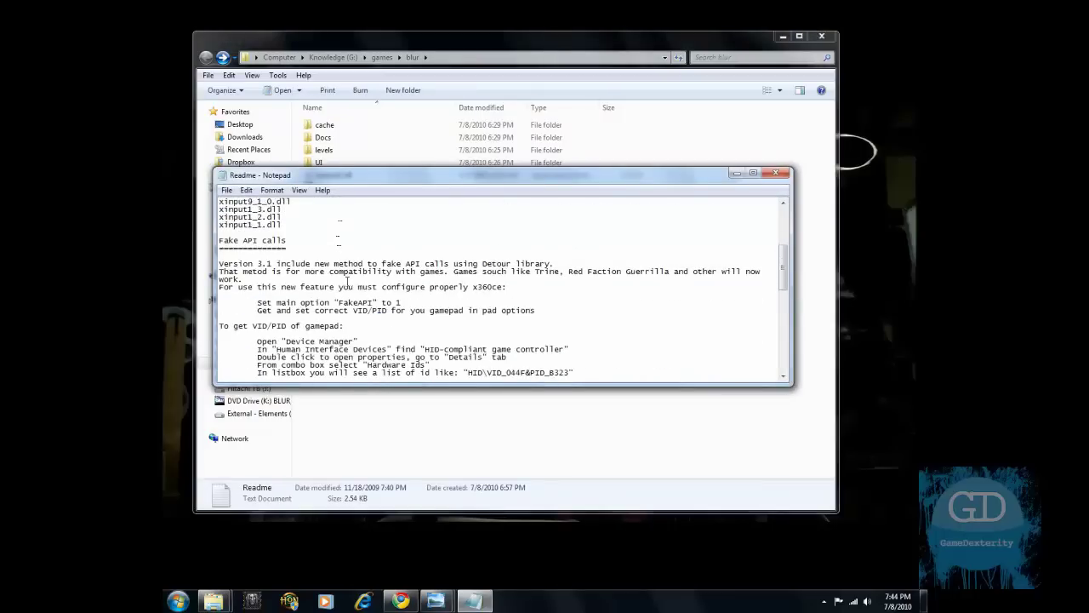
pyautogui.scroll(-4, 393, 290)
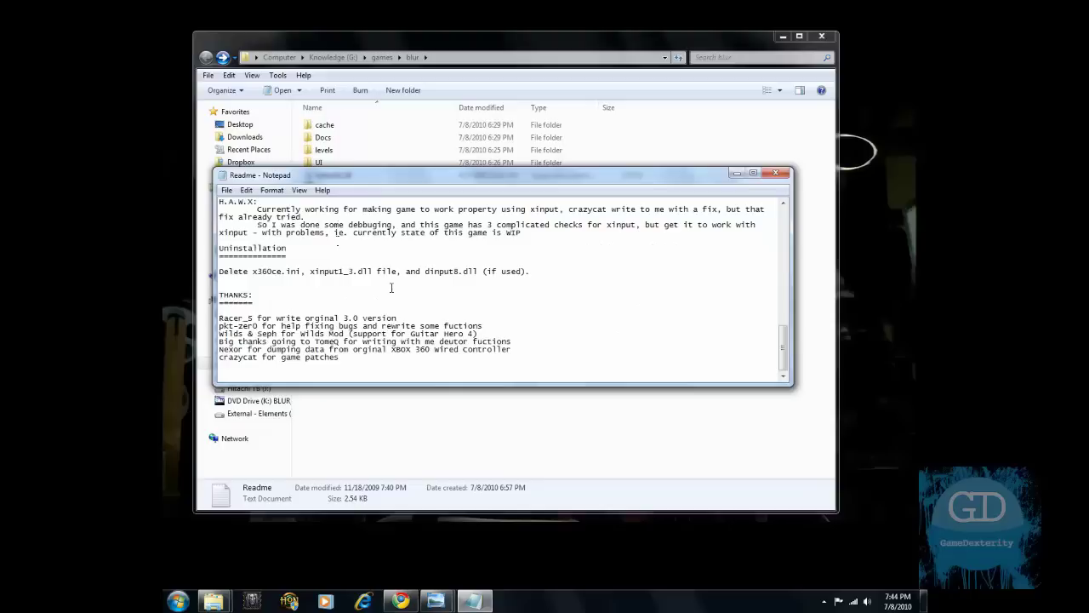
pyautogui.scroll(15, 386, 290)
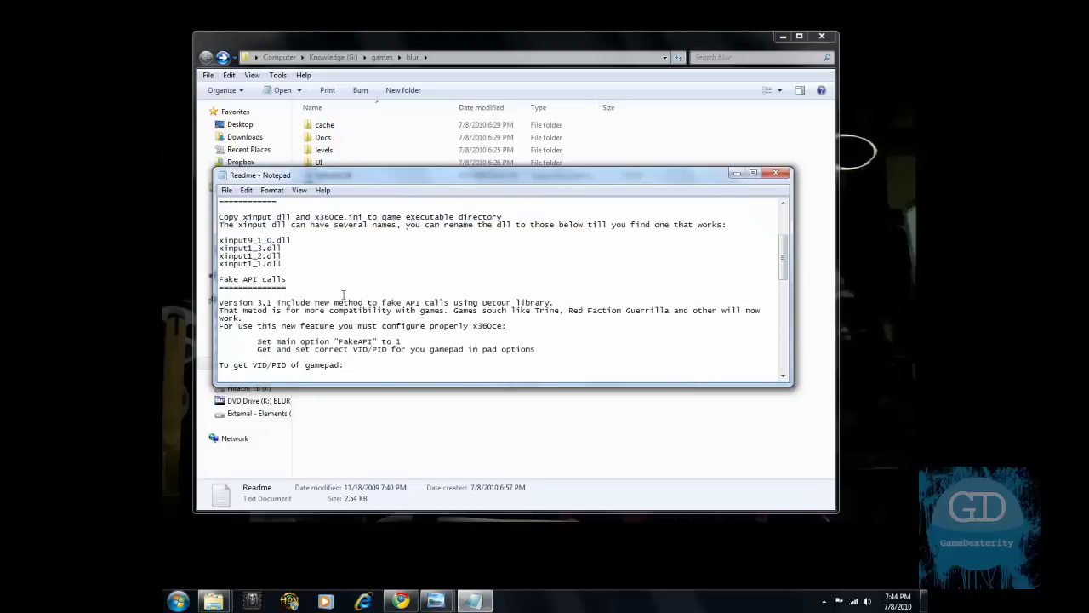
pyautogui.scroll(3, 467, 284)
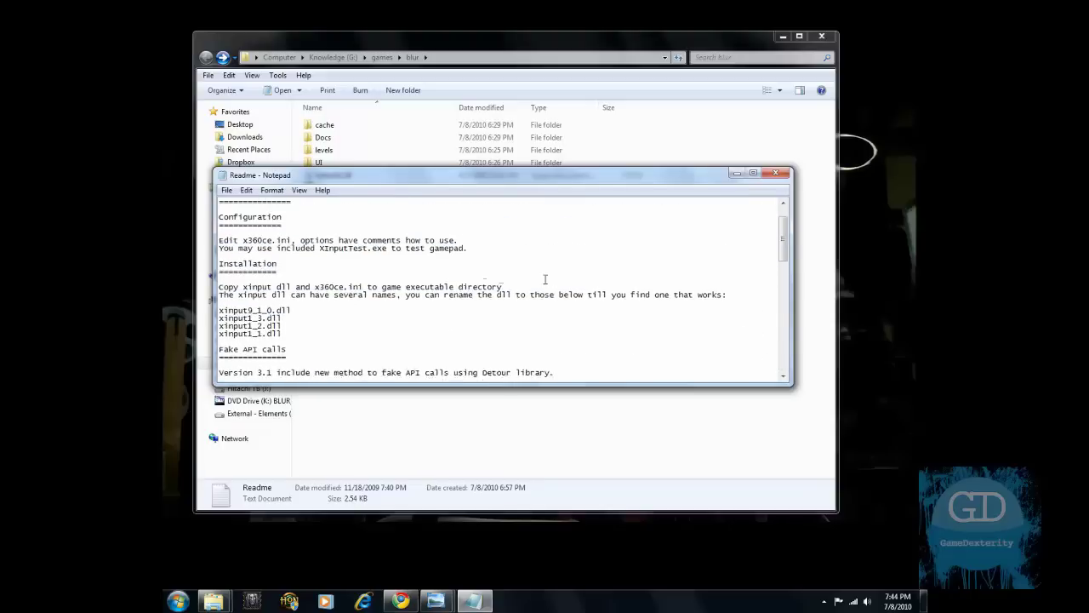
pyautogui.click(775, 173)
pyautogui.click(417, 394)
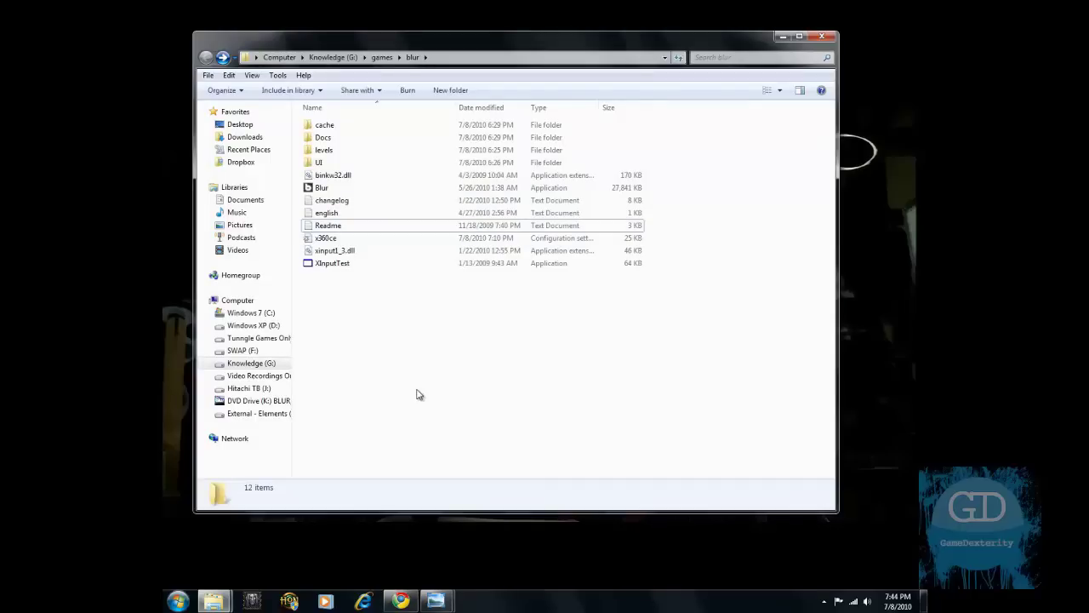
# Step: Launch Control Panel via a 'cont' search and open Device Manager from the System page
pyautogui.hotkey('alt', 'space')
pyautogui.write('contro')
pyautogui.press('Return')
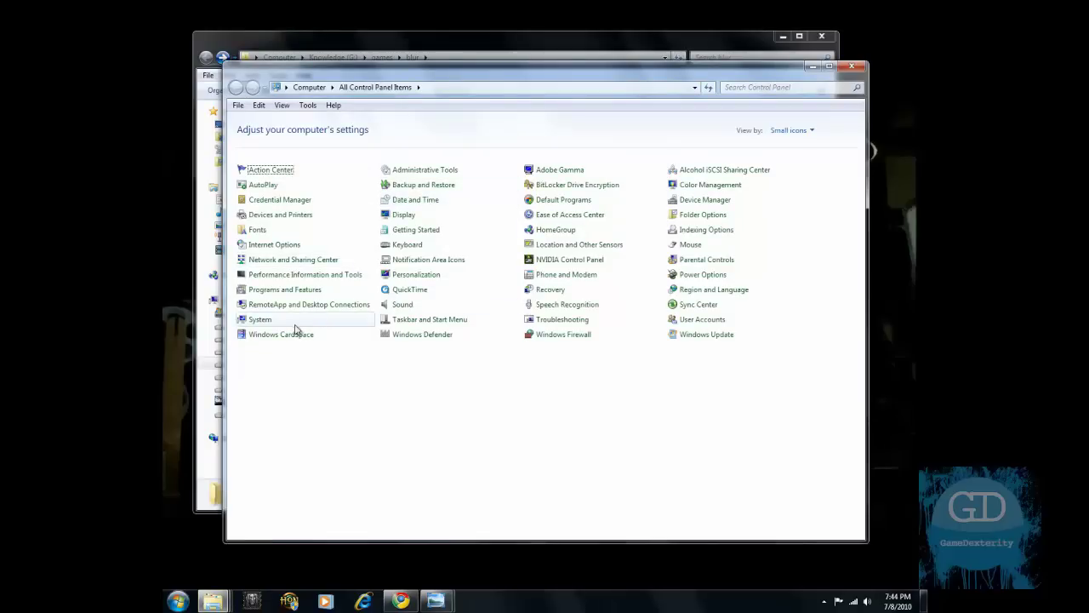
pyautogui.click(262, 322)
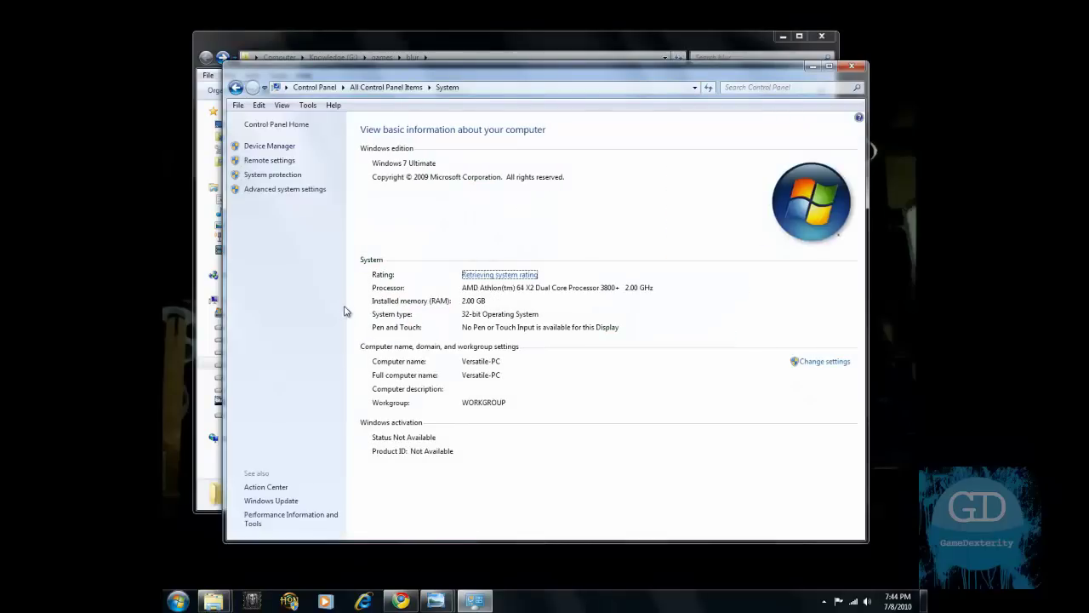
pyautogui.click(284, 148)
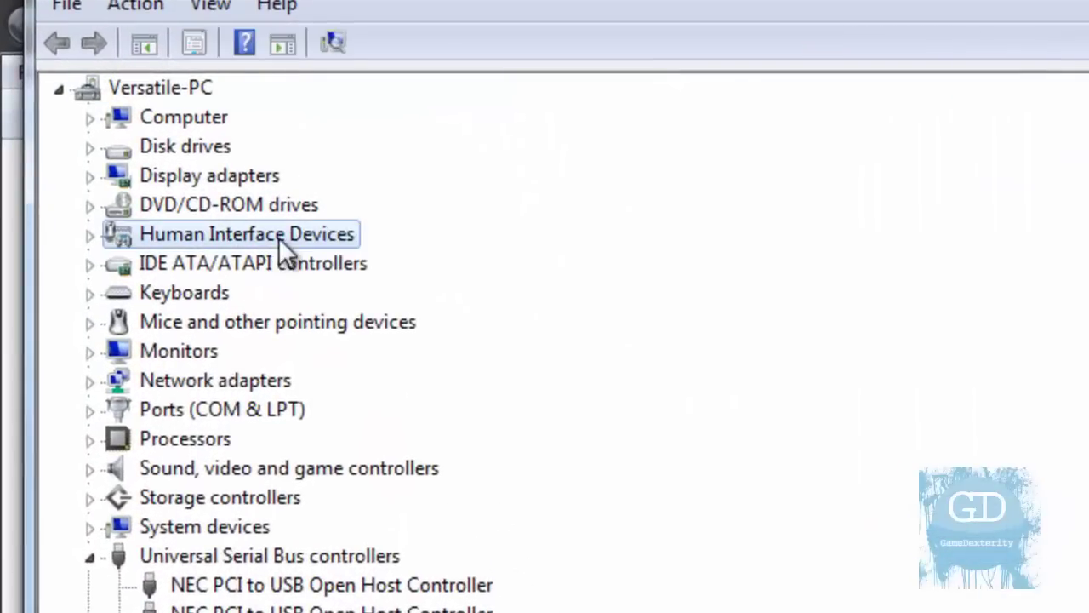
# Step: Expand Human Interface Devices and right-click the HID-compliant game controller
pyautogui.doubleClick(278, 237)
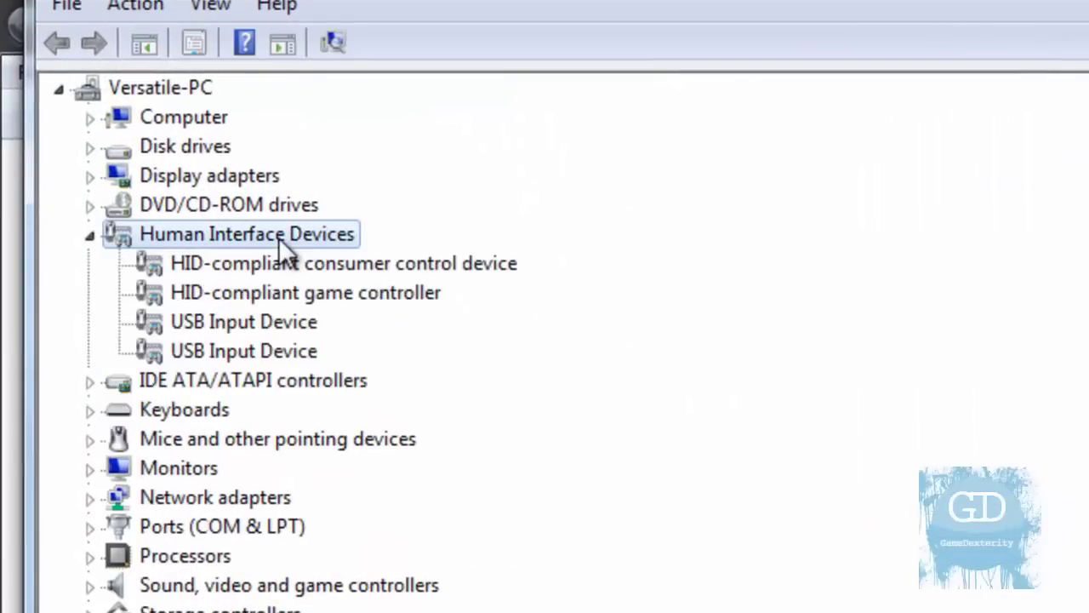
pyautogui.click(357, 293)
pyautogui.rightClick(363, 299)
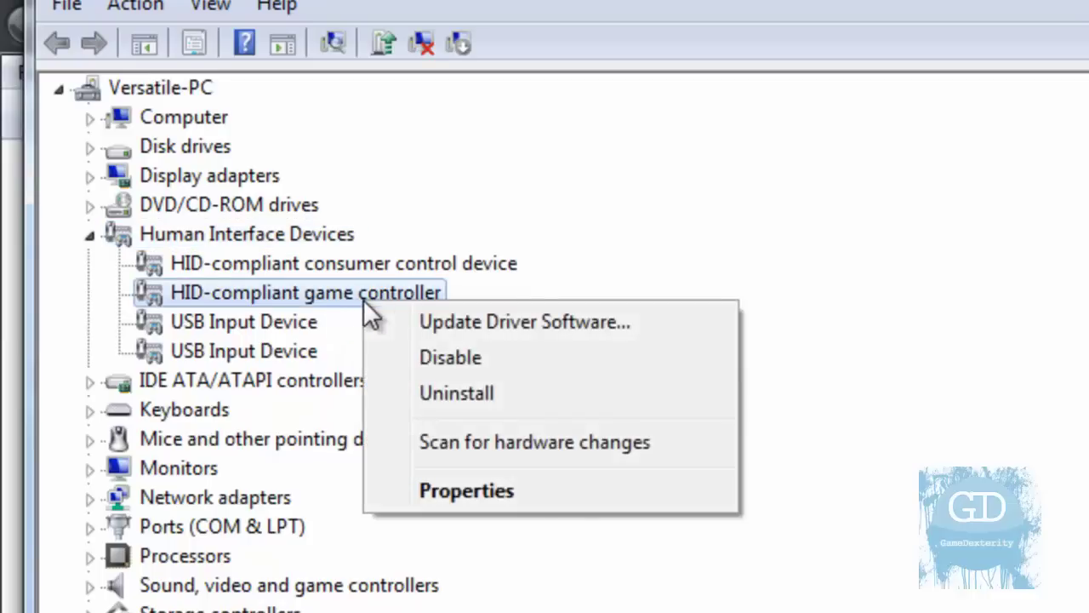
# Step: Show the game controller's Hardware Ids on its Details tab, then open x360ce.ini from the blur folder
pyautogui.click(558, 497)
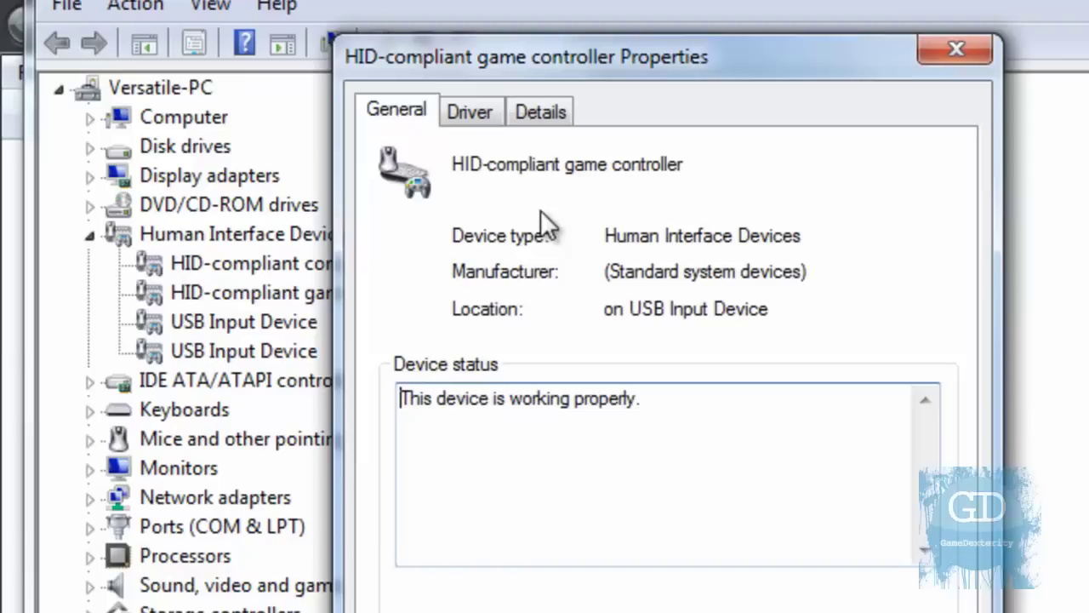
pyautogui.click(543, 119)
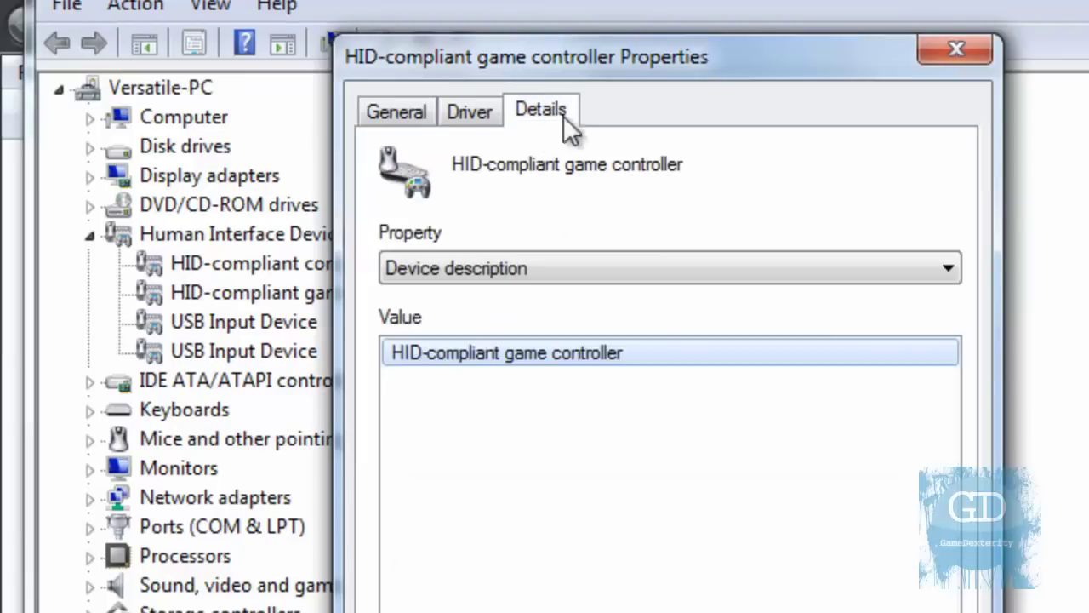
pyautogui.click(518, 278)
pyautogui.click(514, 314)
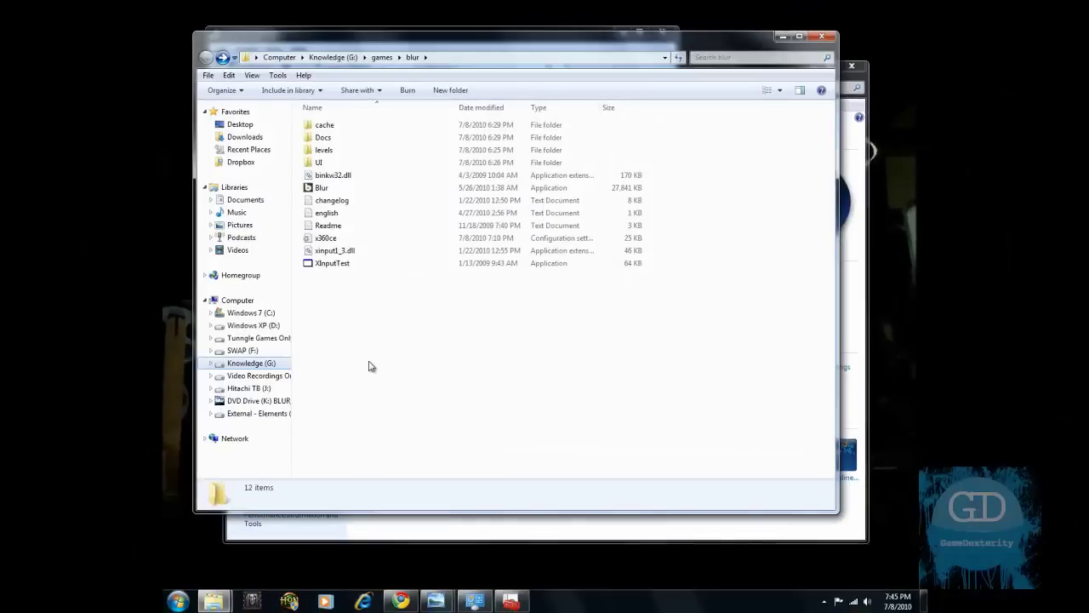
pyautogui.doubleClick(340, 241)
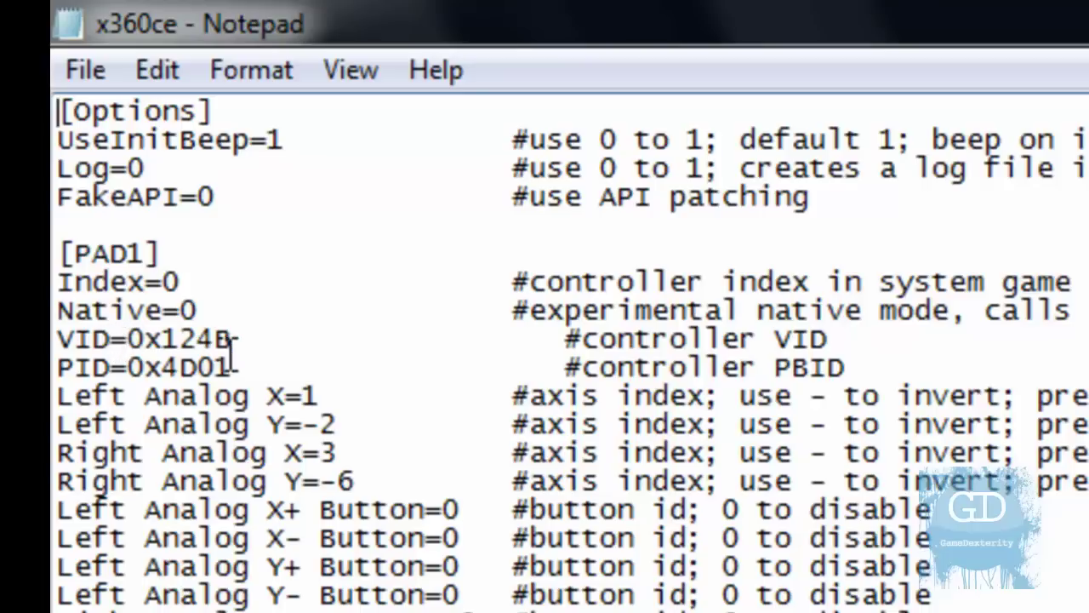
# Step: Find the [PAD1] section of x360ce.ini and put the caret at the end of the VID value
pyautogui.scroll(-12, 194, 344)
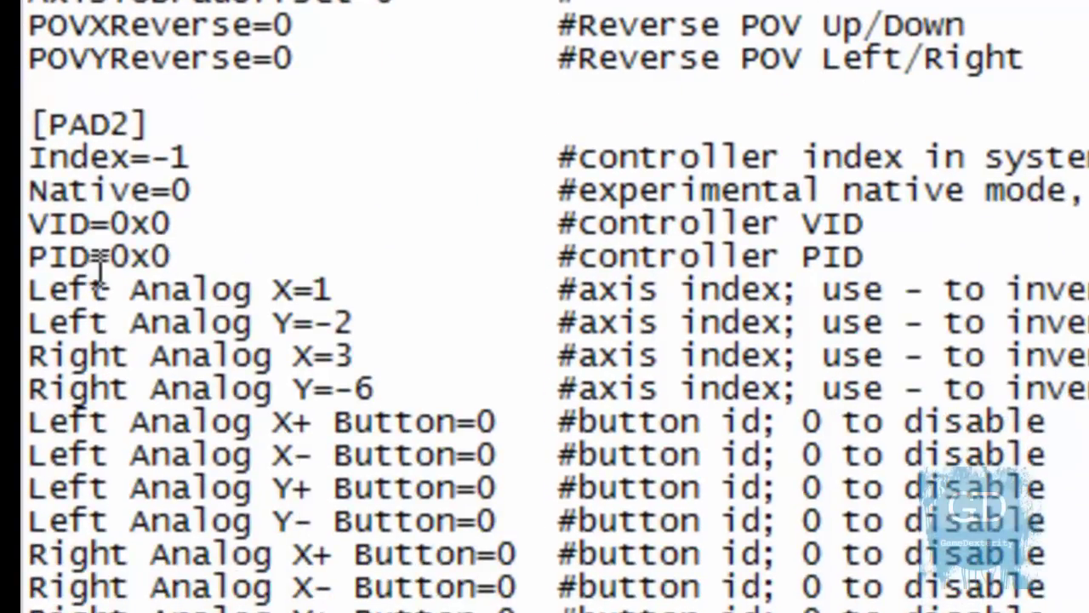
pyautogui.scroll(12, 158, 255)
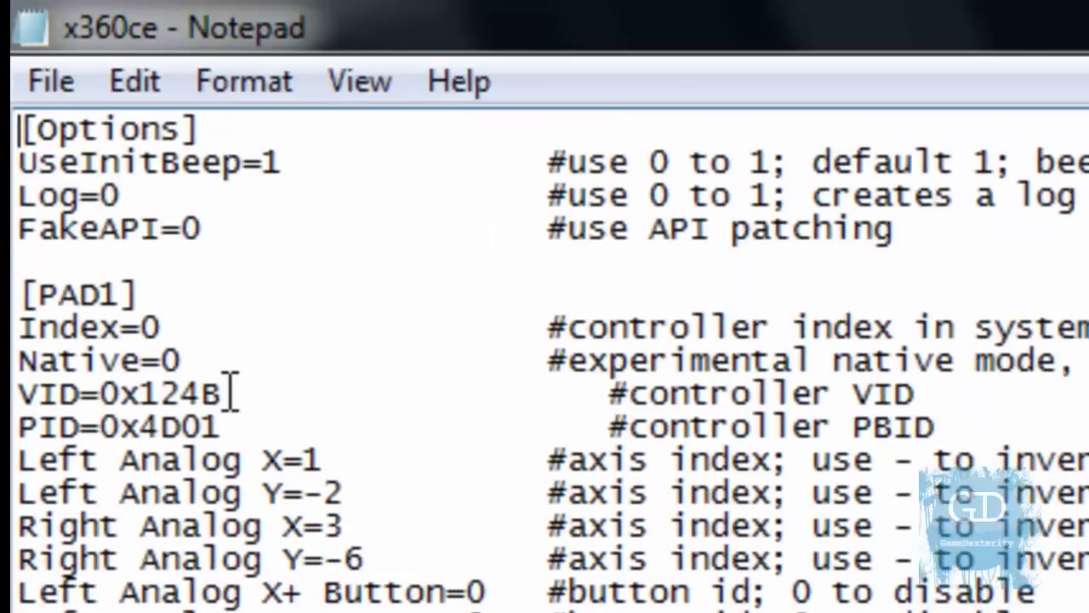
pyautogui.click(230, 394)
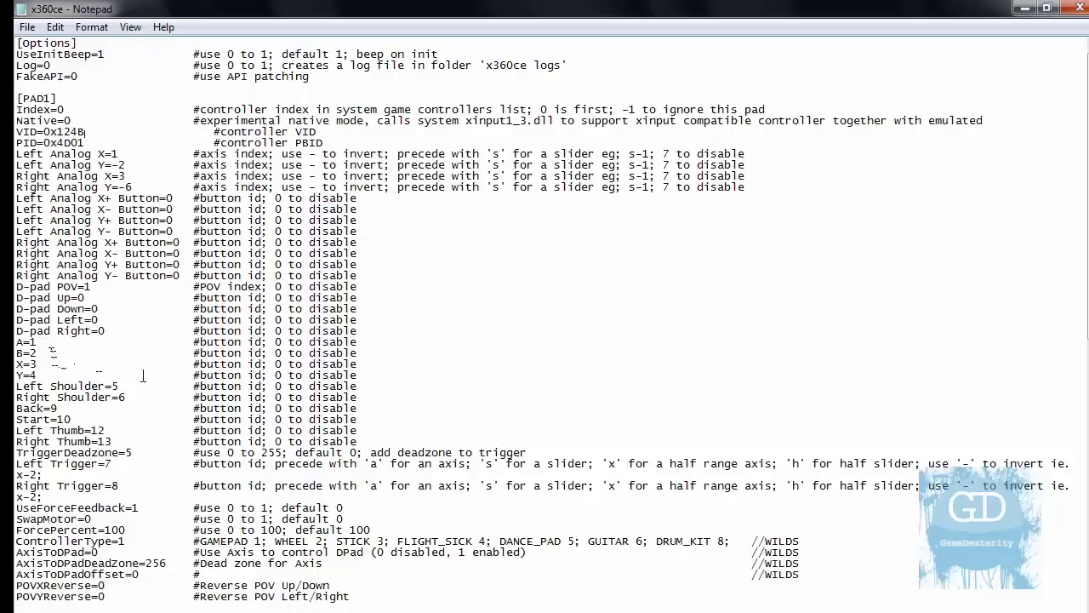
# Step: Save the edited x360ce.ini and close Notepad
pyautogui.click(27, 27)
pyautogui.click(65, 85)
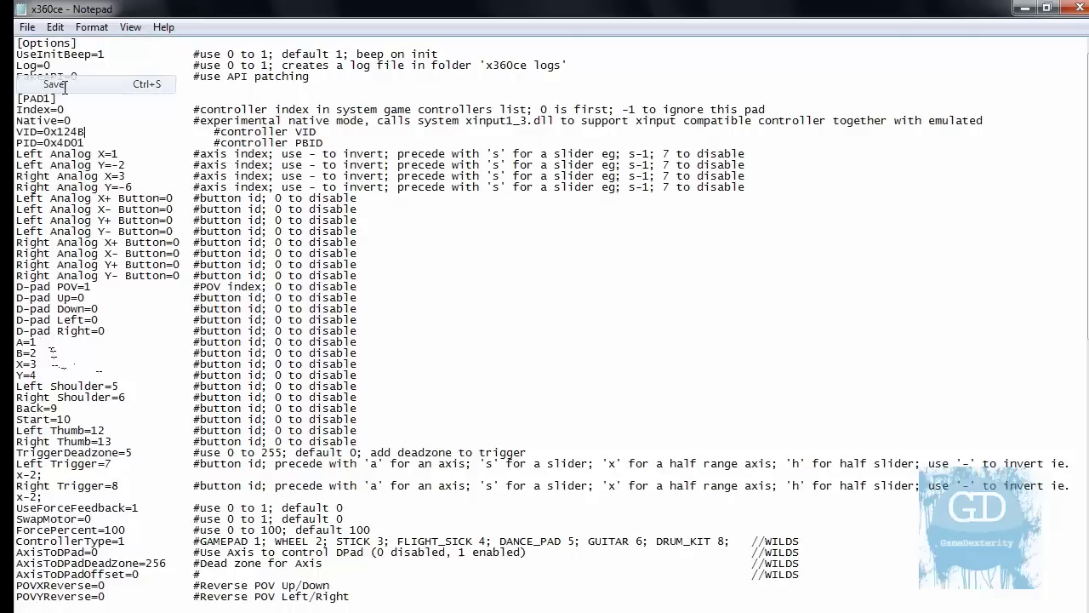
pyautogui.click(1070, 7)
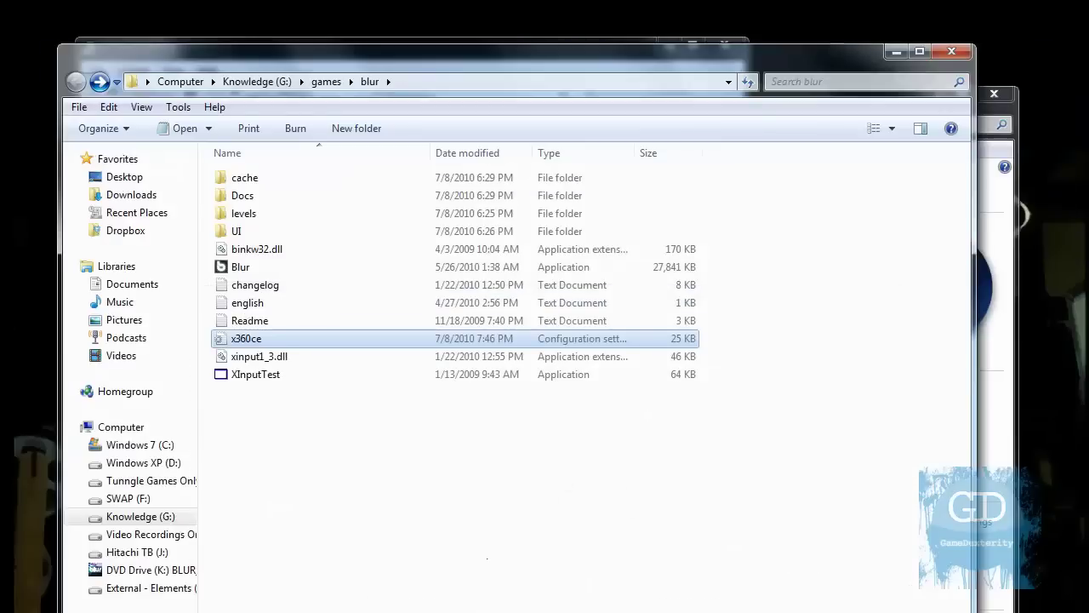
# Step: Go back from the System page to the Control Panel items and open Devices and Printers
pyautogui.hotkey('alt', 'Tab')
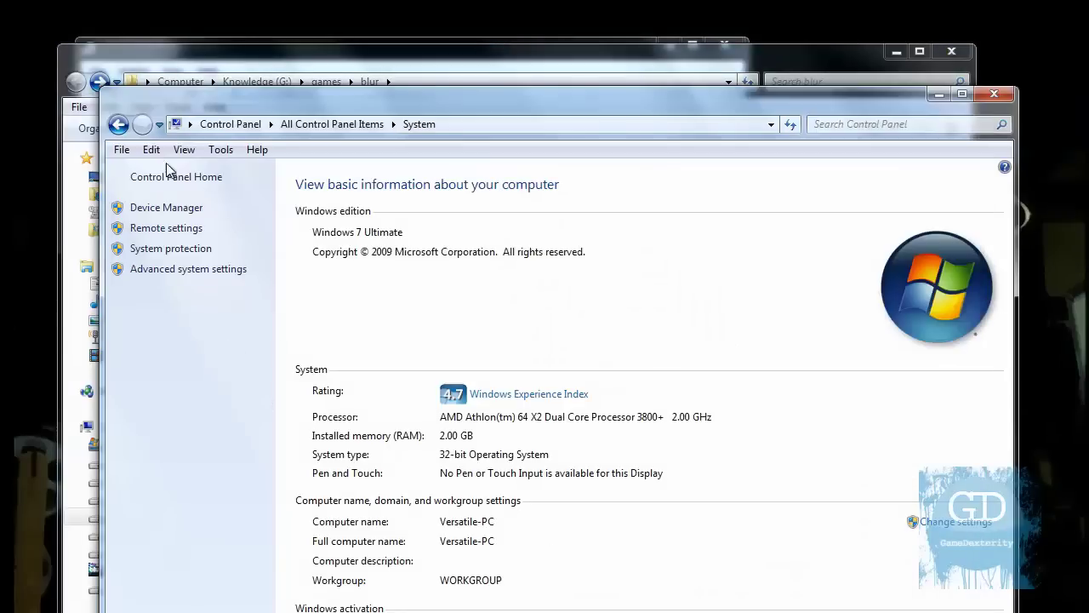
pyautogui.click(119, 125)
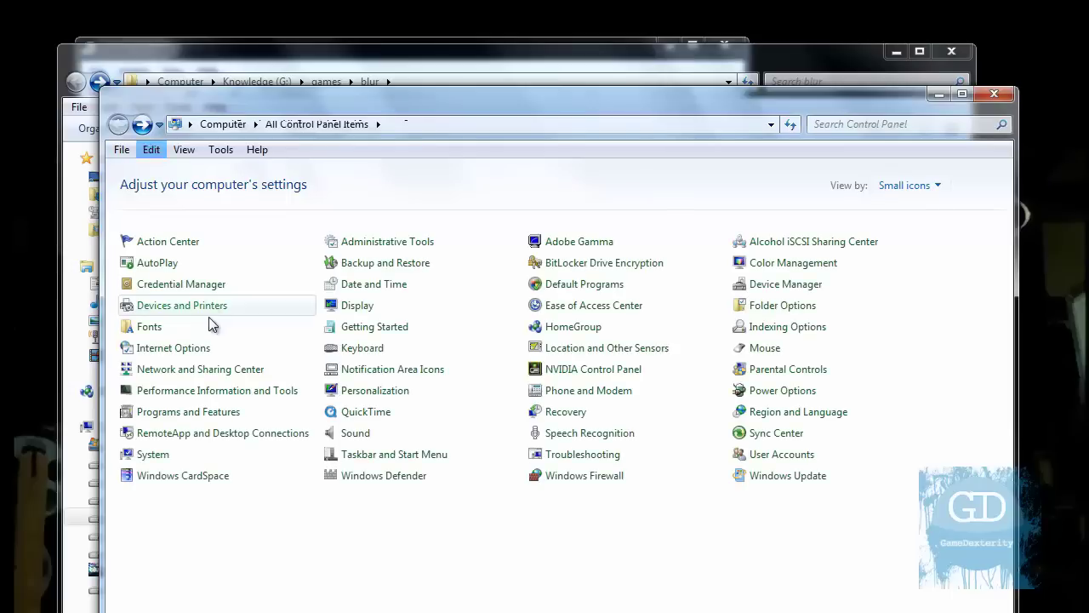
pyautogui.click(204, 317)
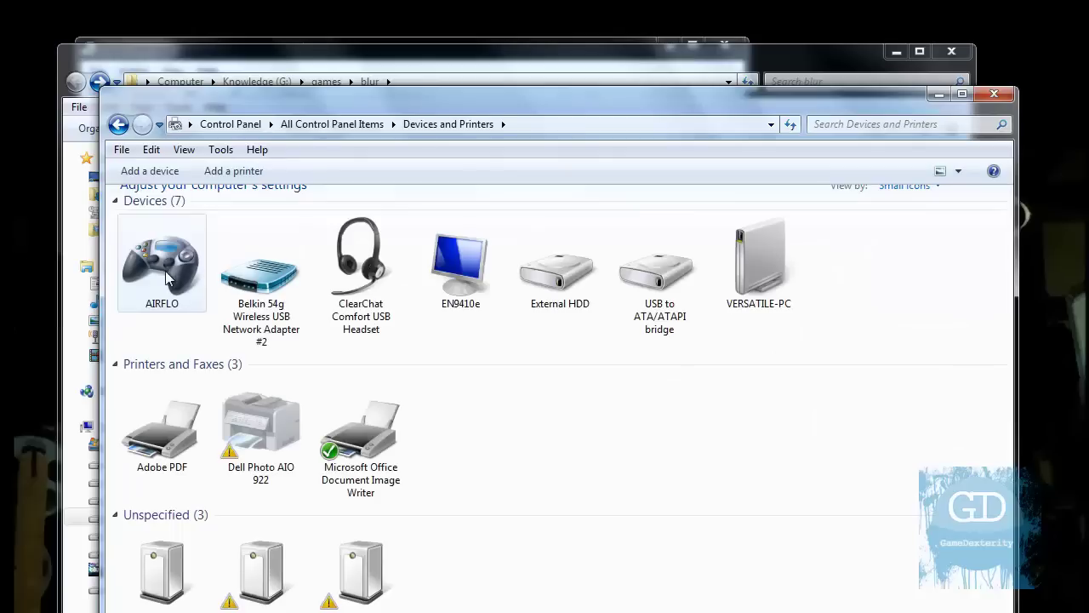
pyautogui.rightClick(164, 271)
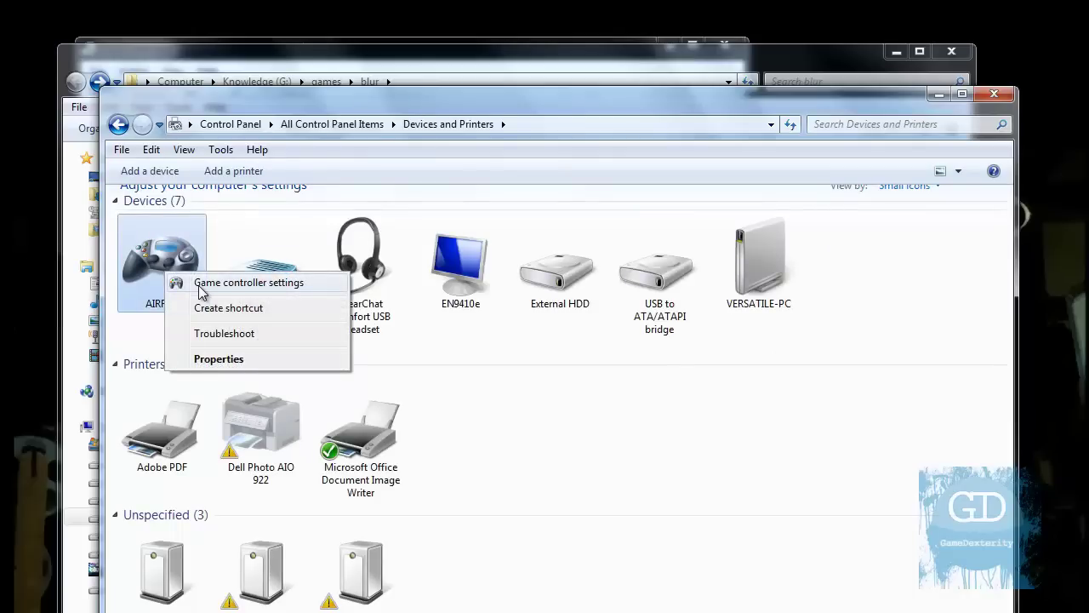
pyautogui.click(202, 291)
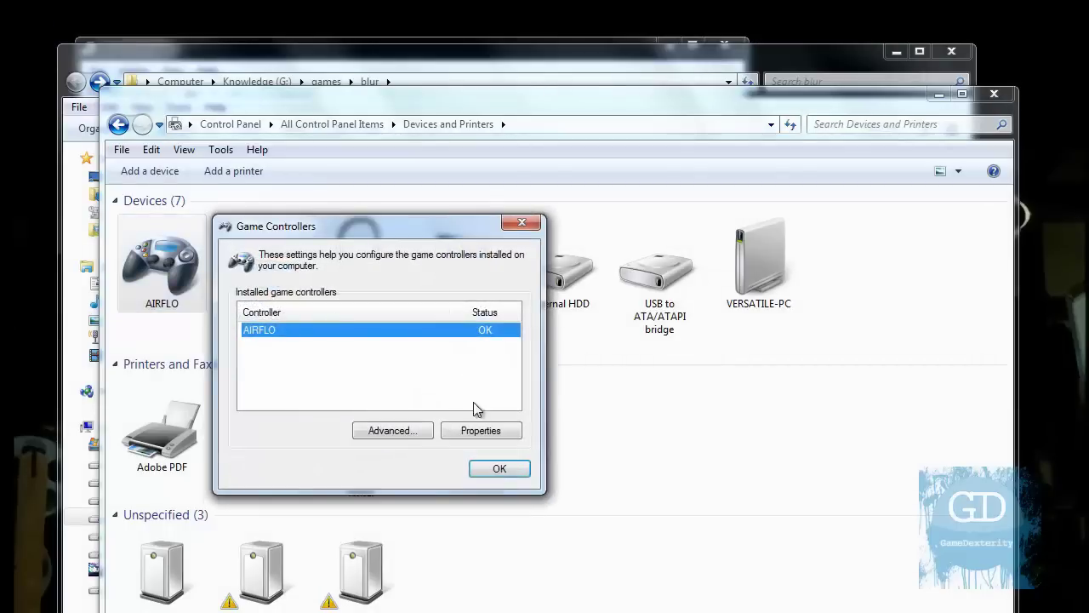
pyautogui.click(481, 430)
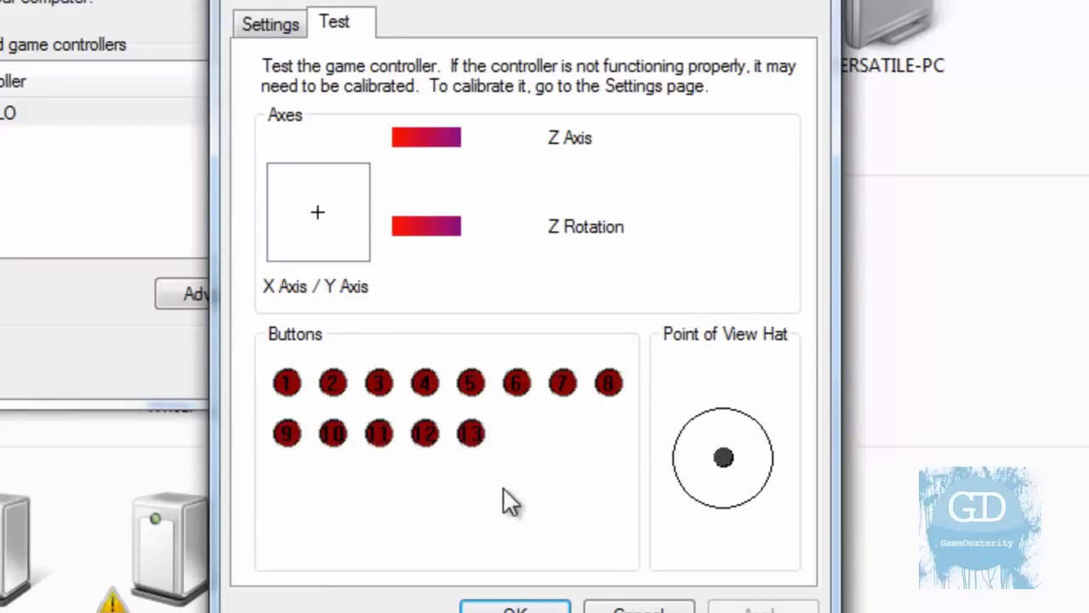
pyautogui.click(515, 607)
pyautogui.click(427, 361)
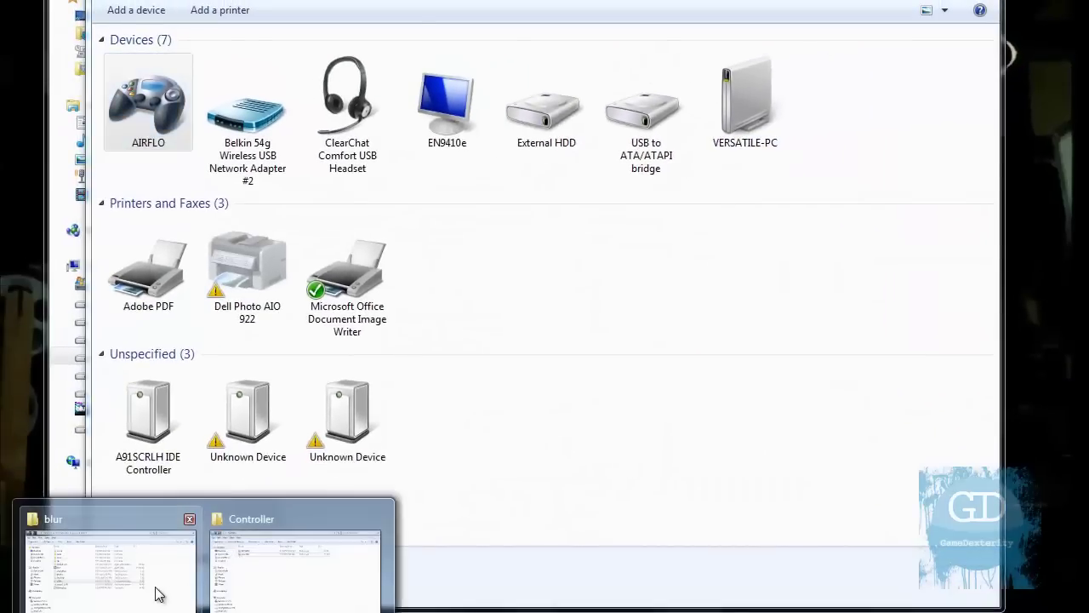
# Step: Launch XInputTest from the blur game folder to test the gamepad
pyautogui.click(154, 591)
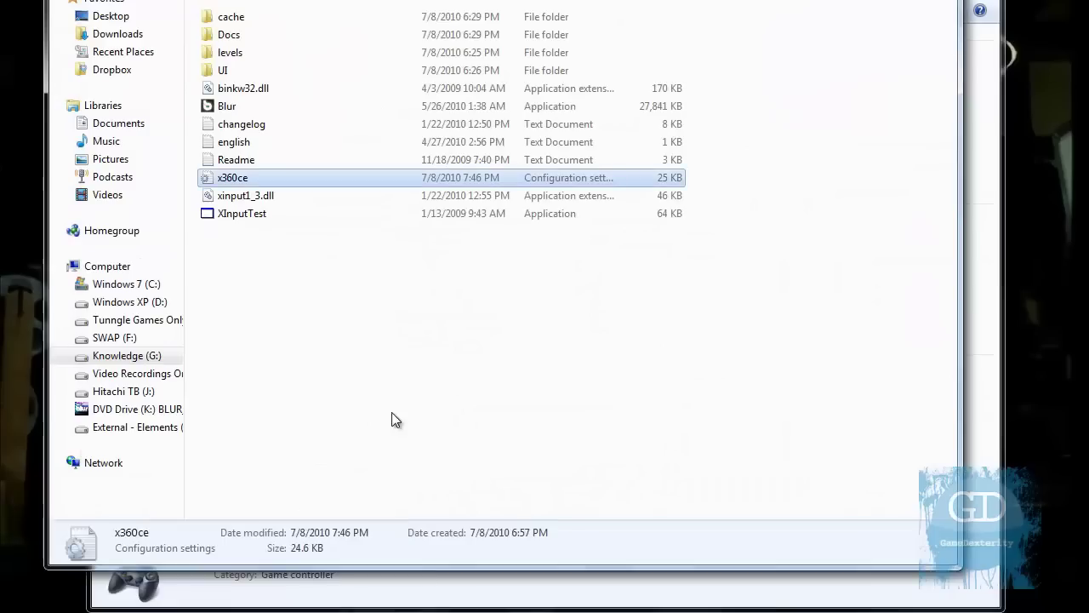
pyautogui.doubleClick(253, 215)
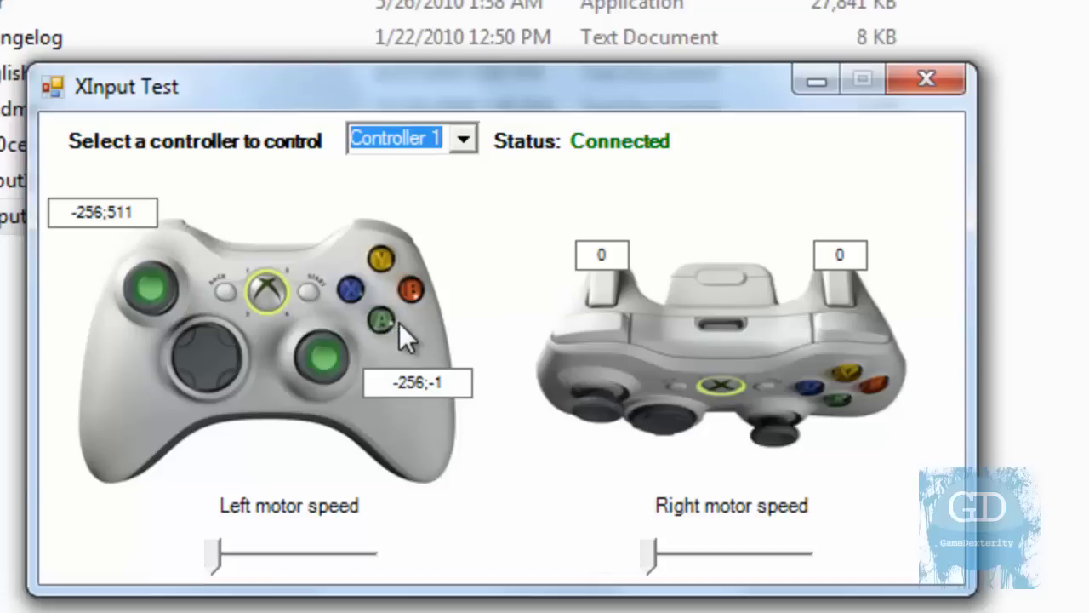
# Step: Close XInput Test, reopen x360ce.ini and edit the button lines up to Y=4
pyautogui.click(941, 88)
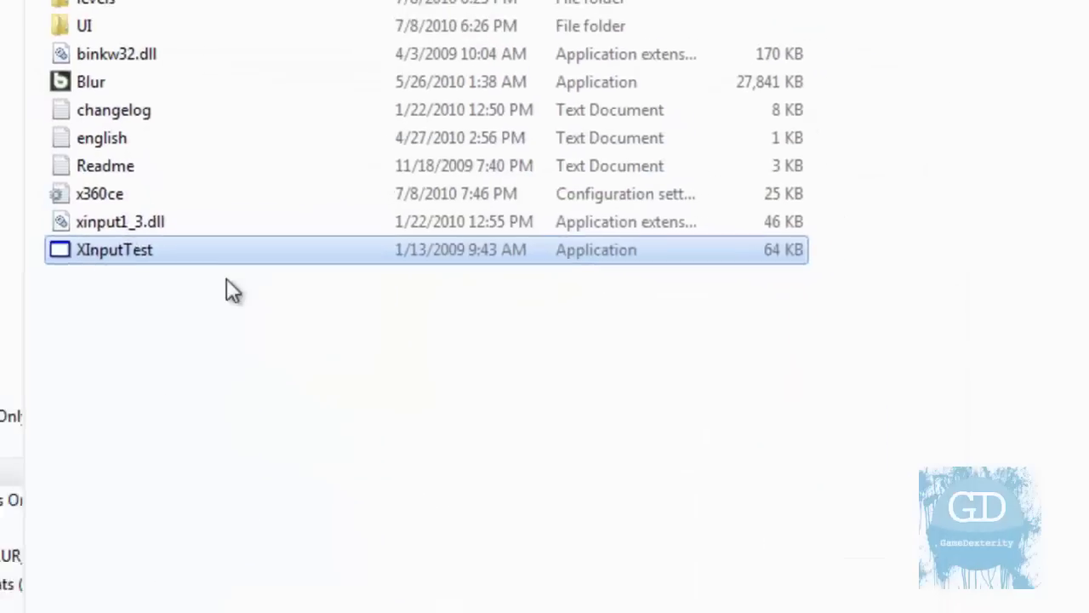
pyautogui.doubleClick(229, 258)
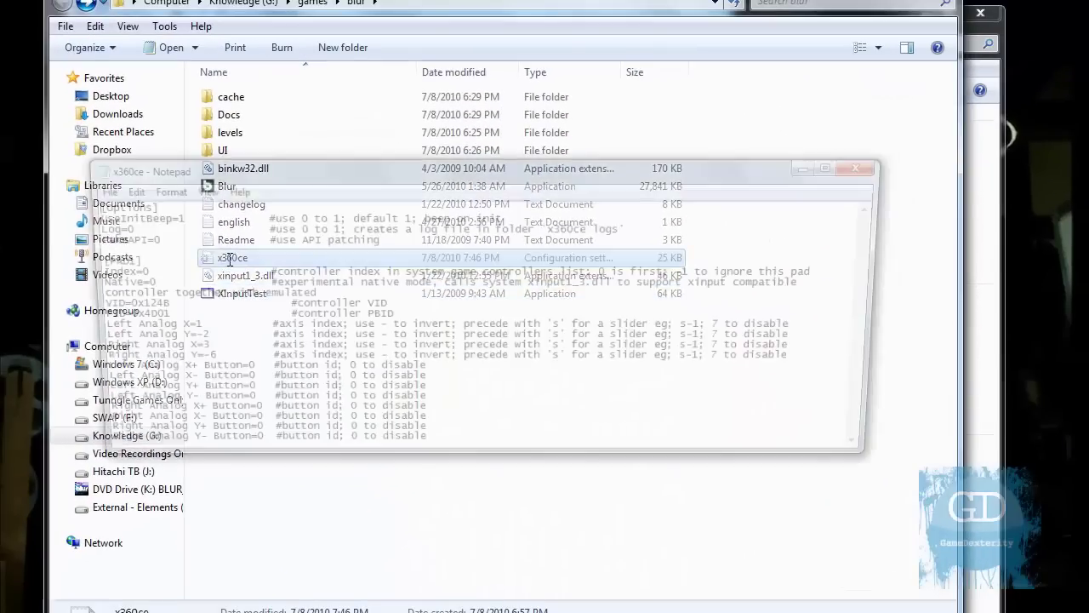
pyautogui.scroll(-5, 117, 368)
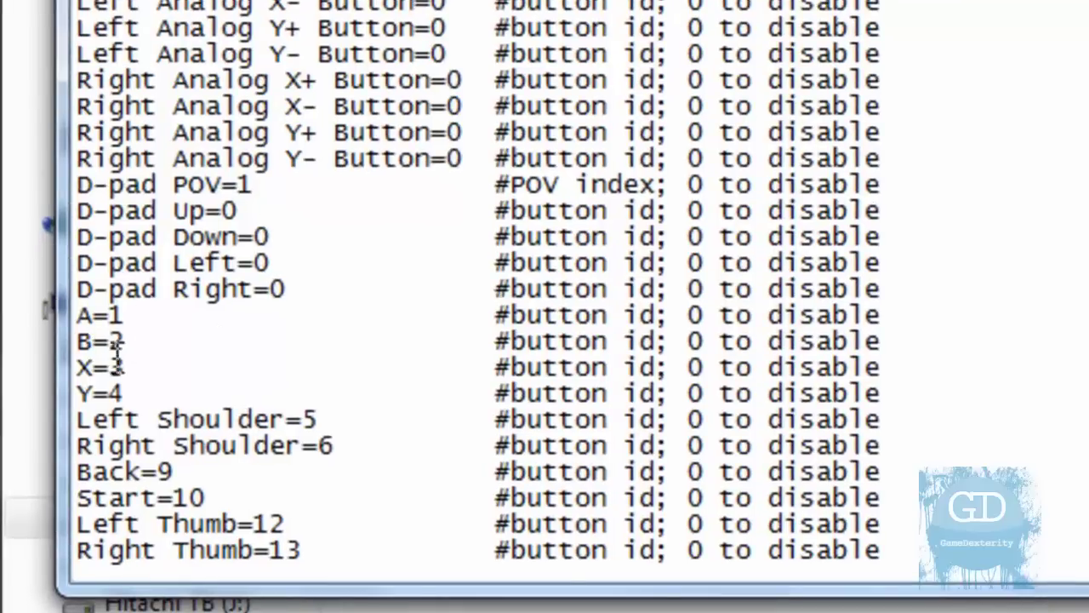
pyautogui.click(126, 393)
# Step: Edit the lower button lines through Left Thumb=12, then save x360ce.ini and close Notepad
pyautogui.scroll(-1, 234, 324)
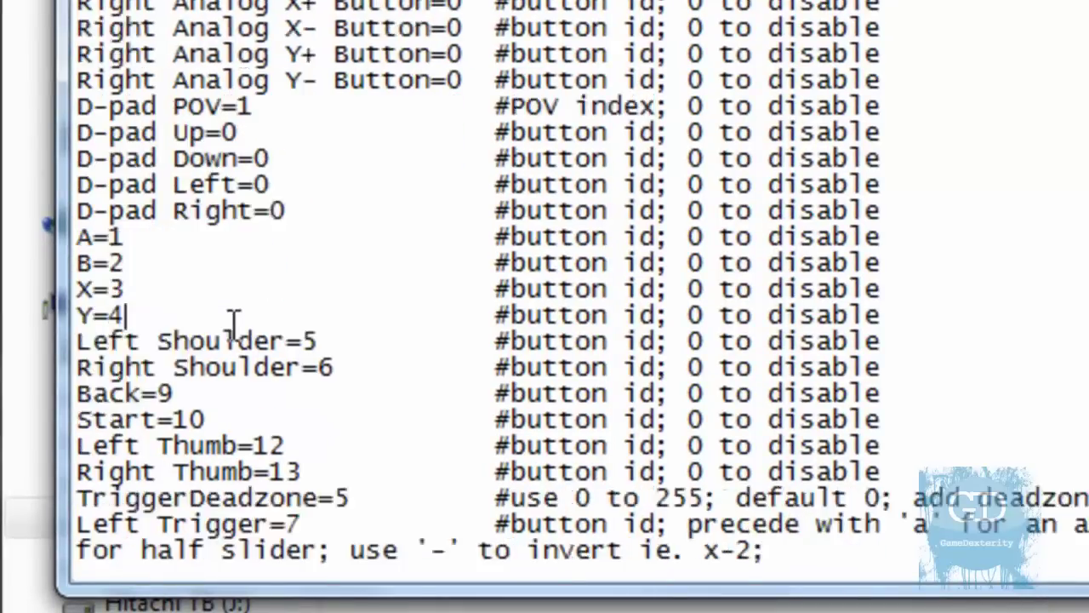
pyautogui.scroll(-1, 234, 324)
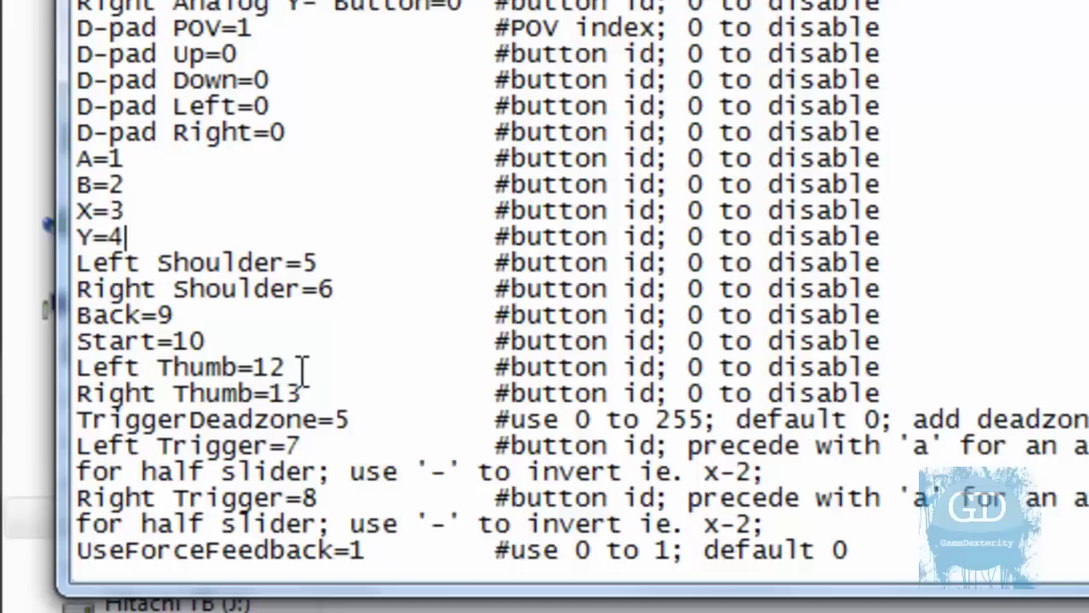
pyautogui.click(303, 367)
pyautogui.scroll(-1, 310, 320)
pyautogui.click(156, 2)
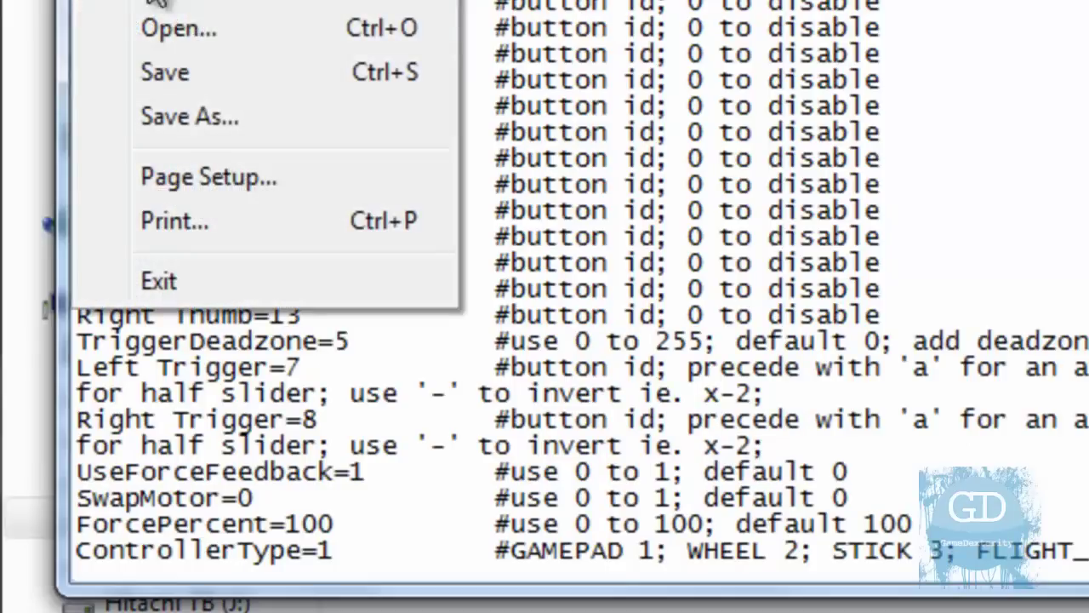
pyautogui.click(212, 74)
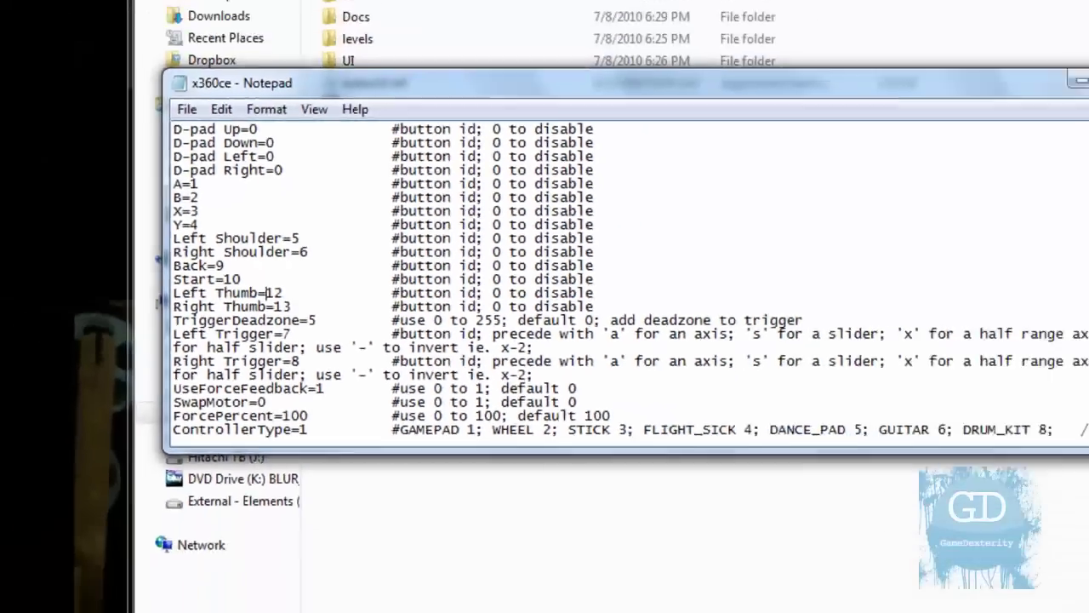
pyautogui.hotkey('alt', 'F4')
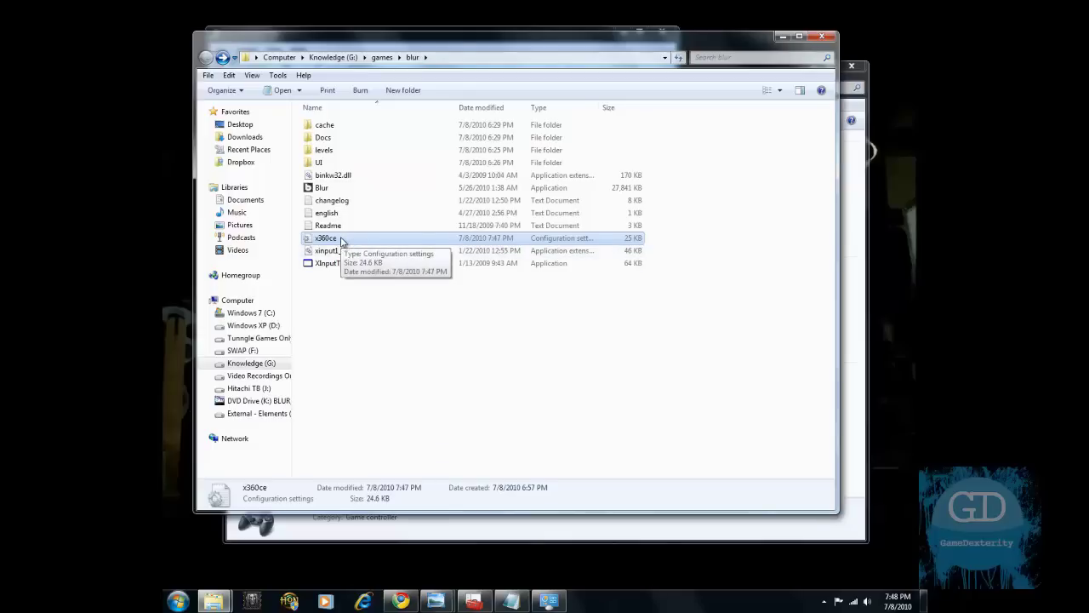
pyautogui.doubleClick(341, 240)
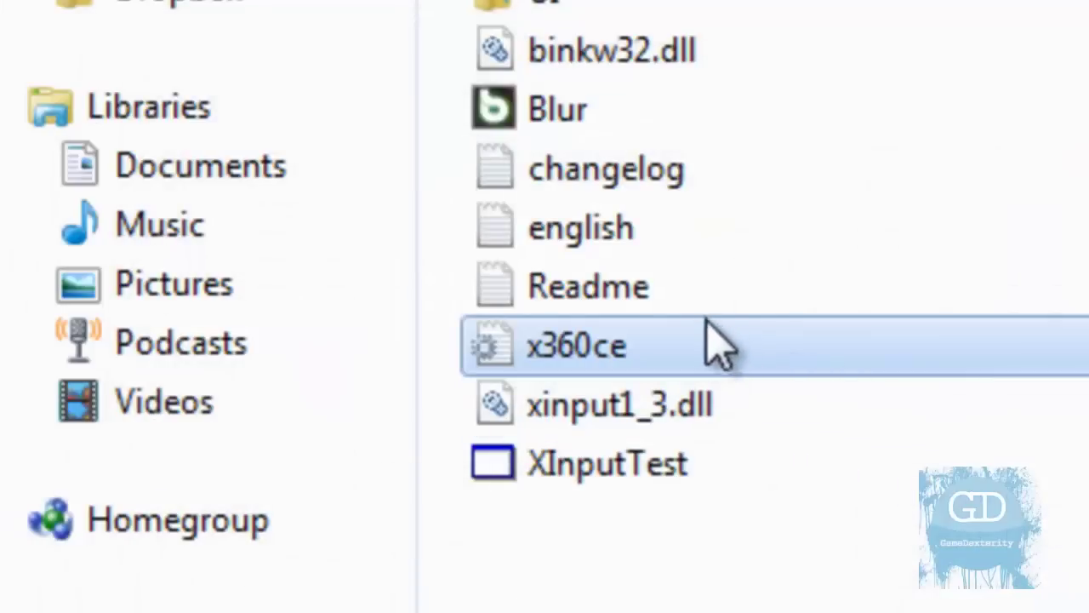
pyautogui.doubleClick(703, 296)
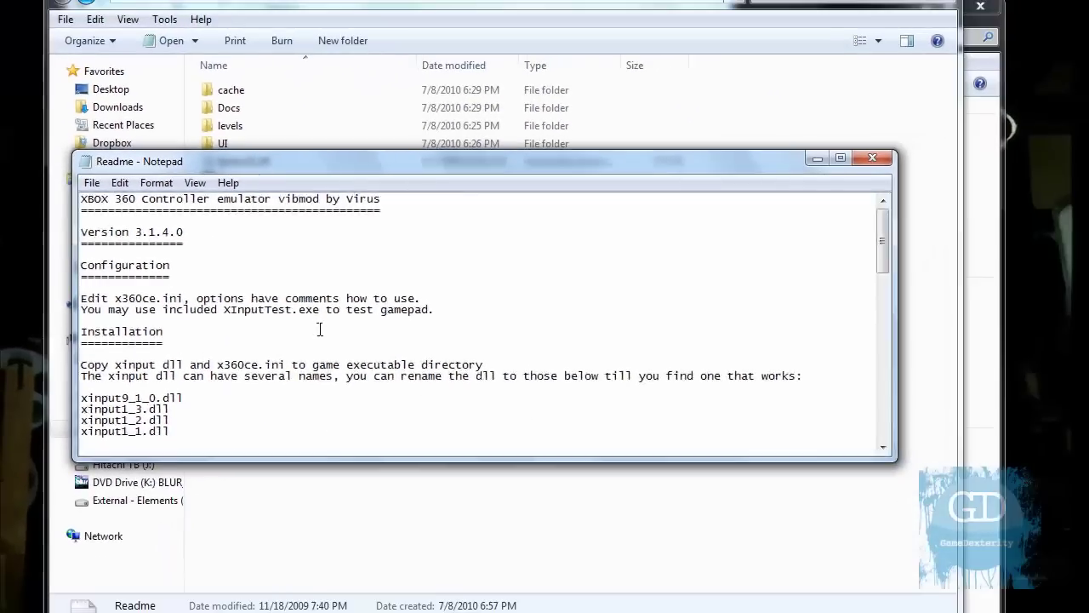
pyautogui.scroll(-15, 563, 448)
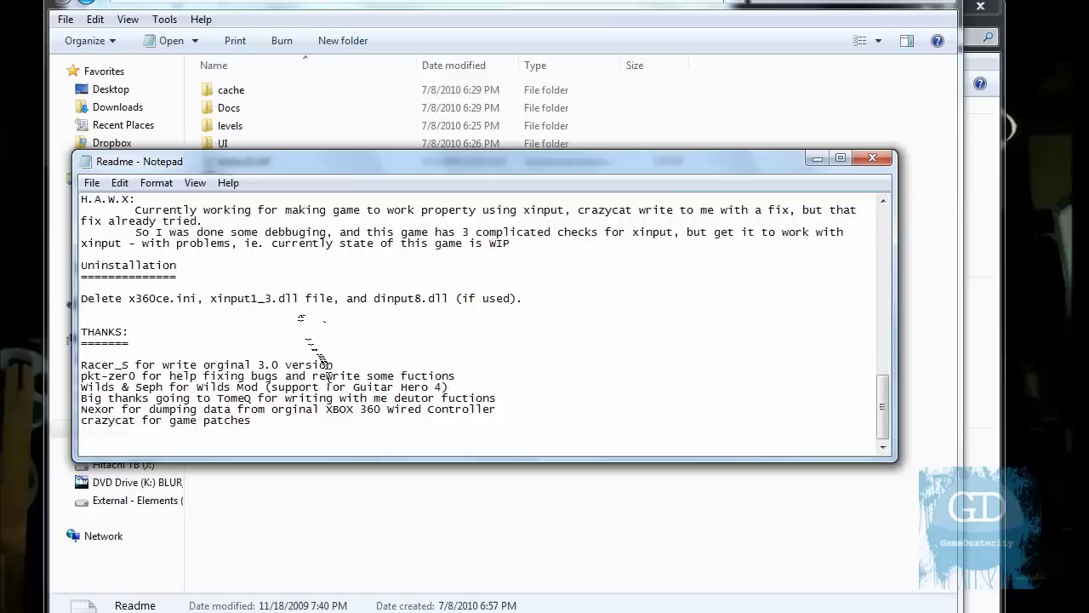
pyautogui.scroll(10, 324, 364)
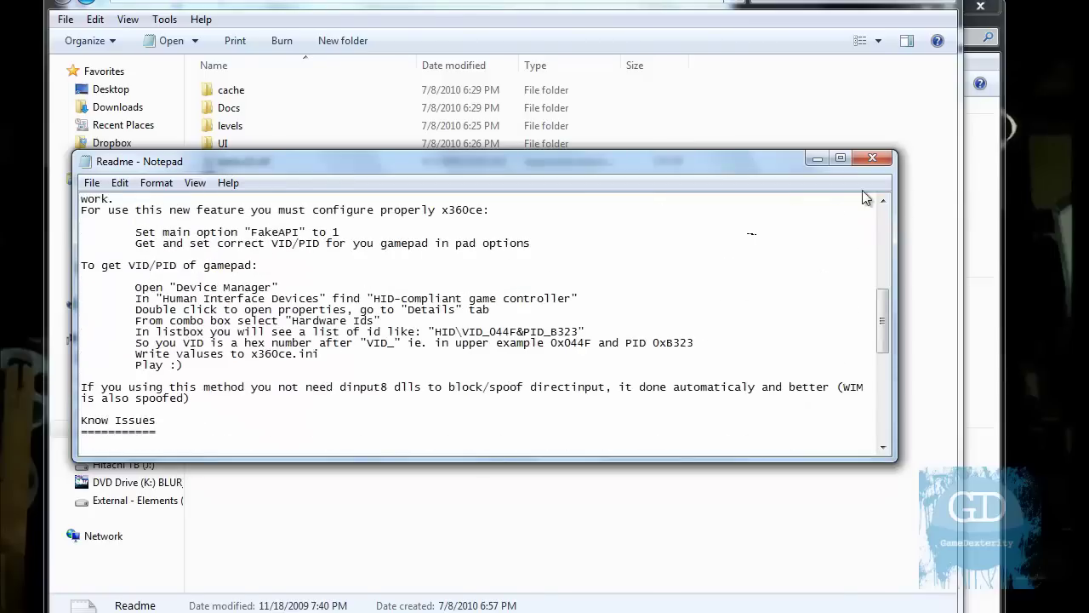
pyautogui.click(871, 159)
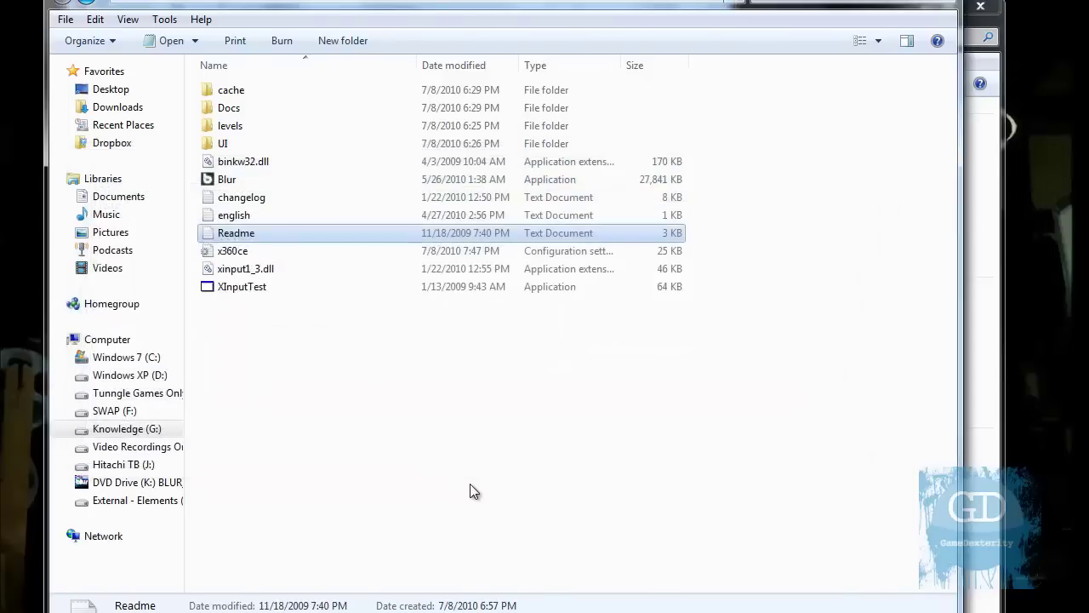